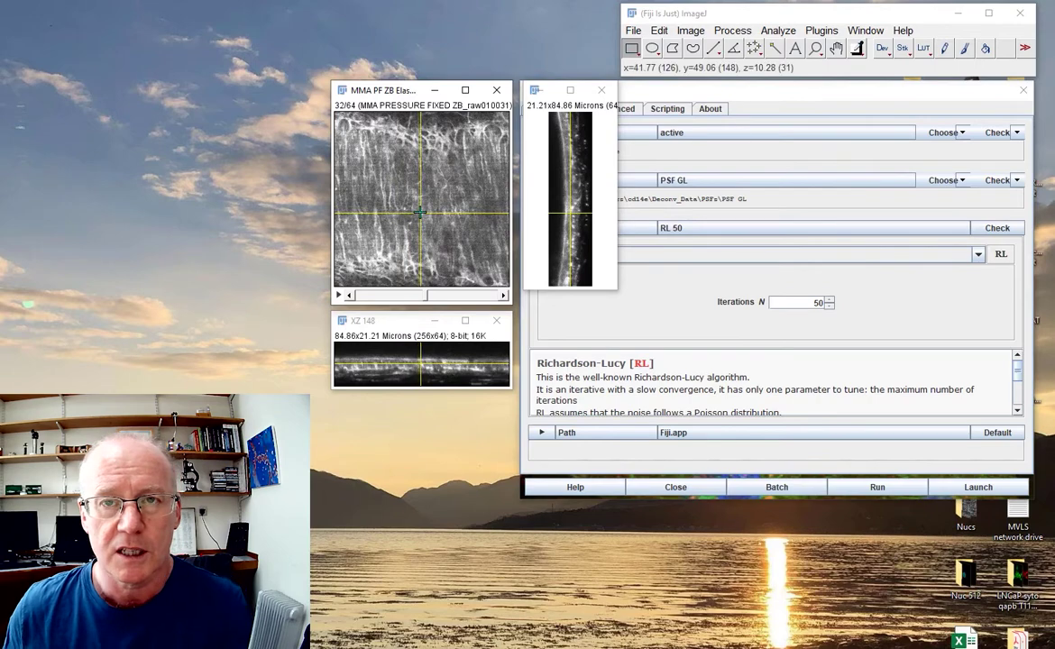
# Close the image stack's orthogonal views and open PSF Generator beside the DeconvolutionLab2 window.
pyautogui.moveTo(419, 212); pyautogui.dragTo(425, 200)
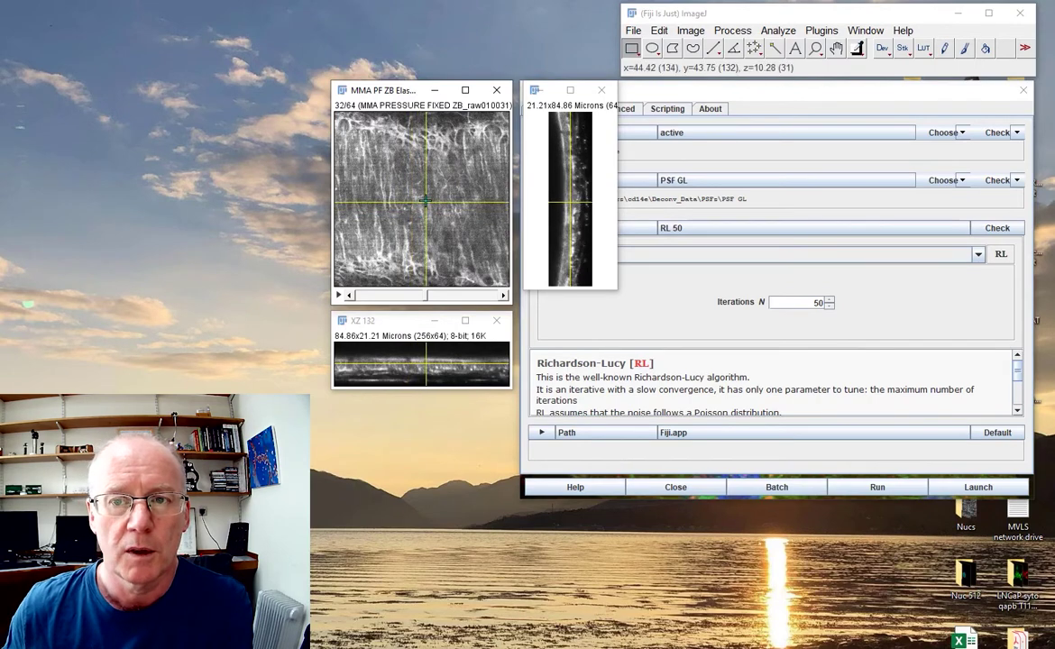
pyautogui.click(602, 90)
pyautogui.click(822, 31)
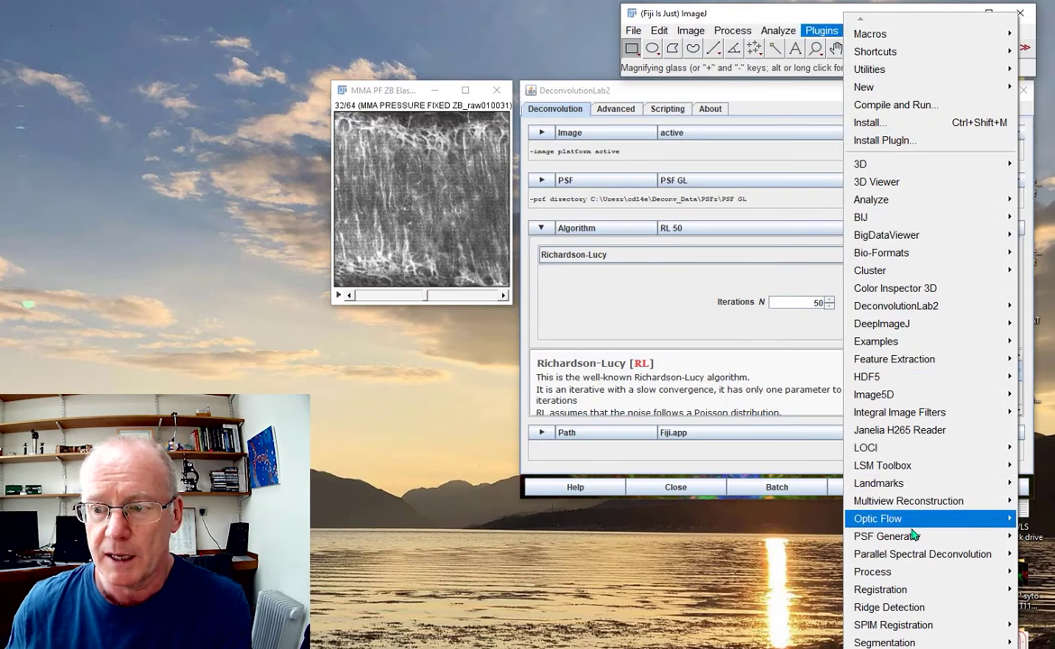
pyautogui.moveTo(900, 540)
pyautogui.click(800, 537)
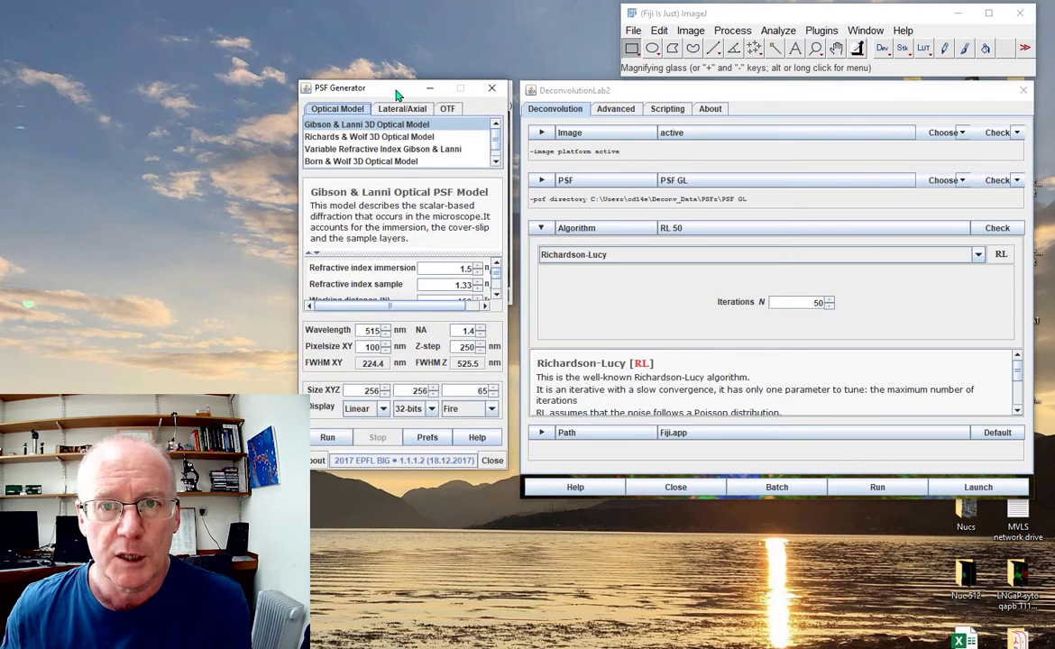
pyautogui.moveTo(395, 90); pyautogui.dragTo(404, 92)
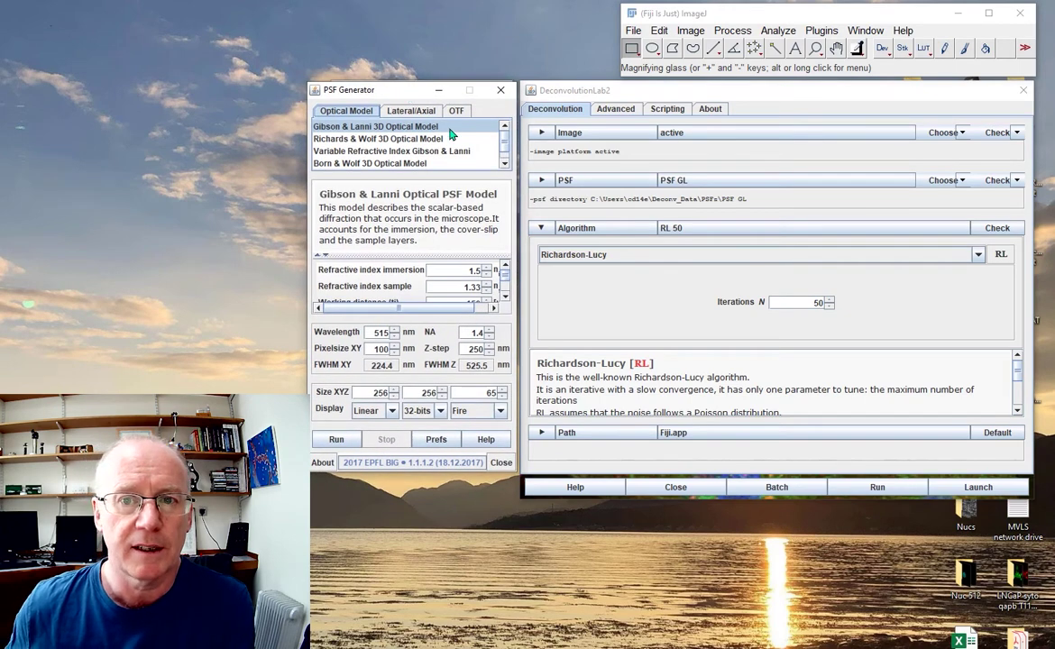
# Review the available optical models and the Gibson & Lanni parameters, from refractive indices to accuracy computation.
pyautogui.click(504, 164)
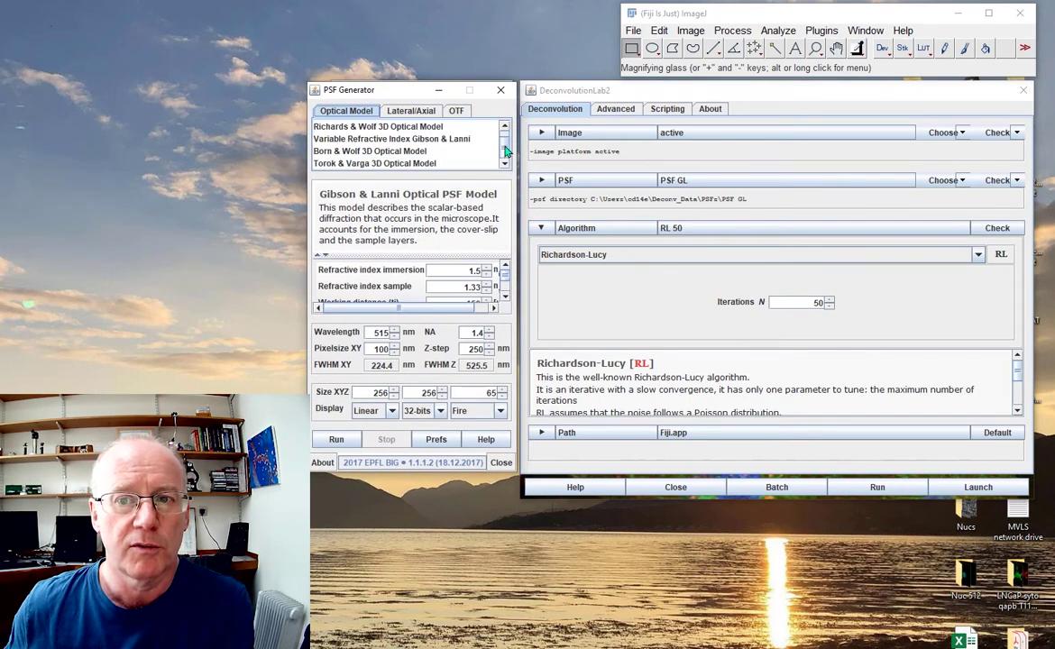
pyautogui.moveTo(506, 153); pyautogui.dragTo(510, 134)
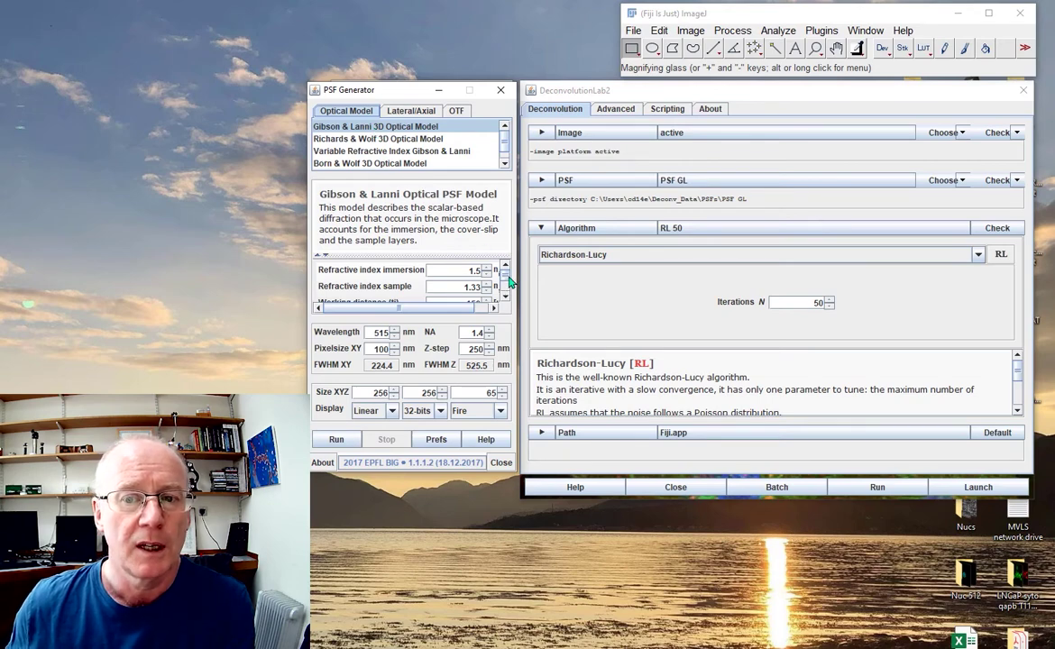
pyautogui.scroll(-3, 507, 279)
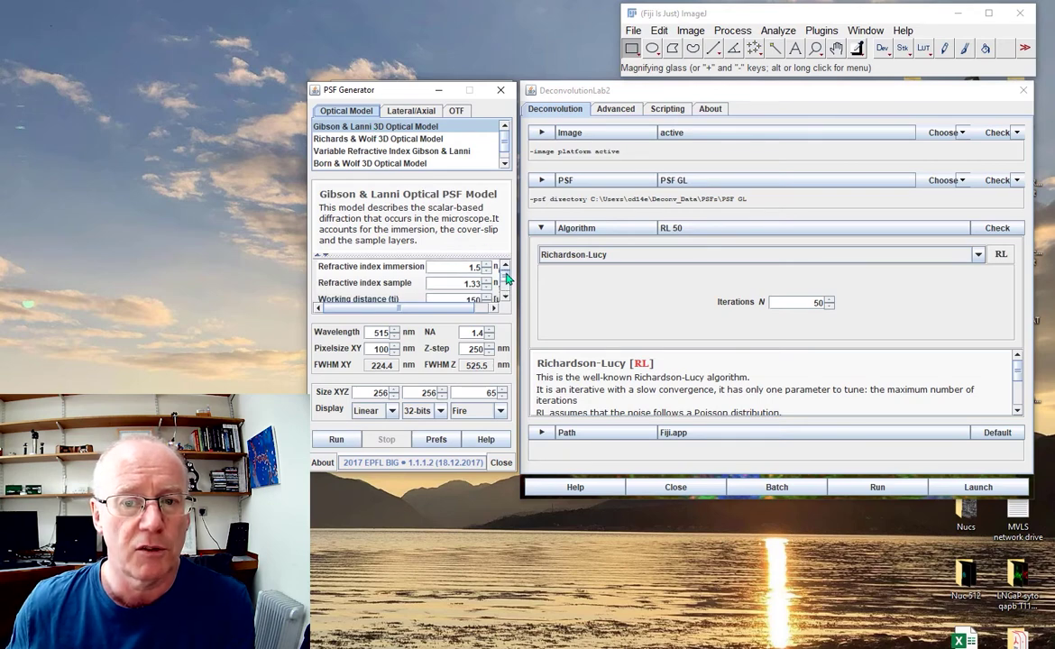
pyautogui.scroll(2, 507, 278)
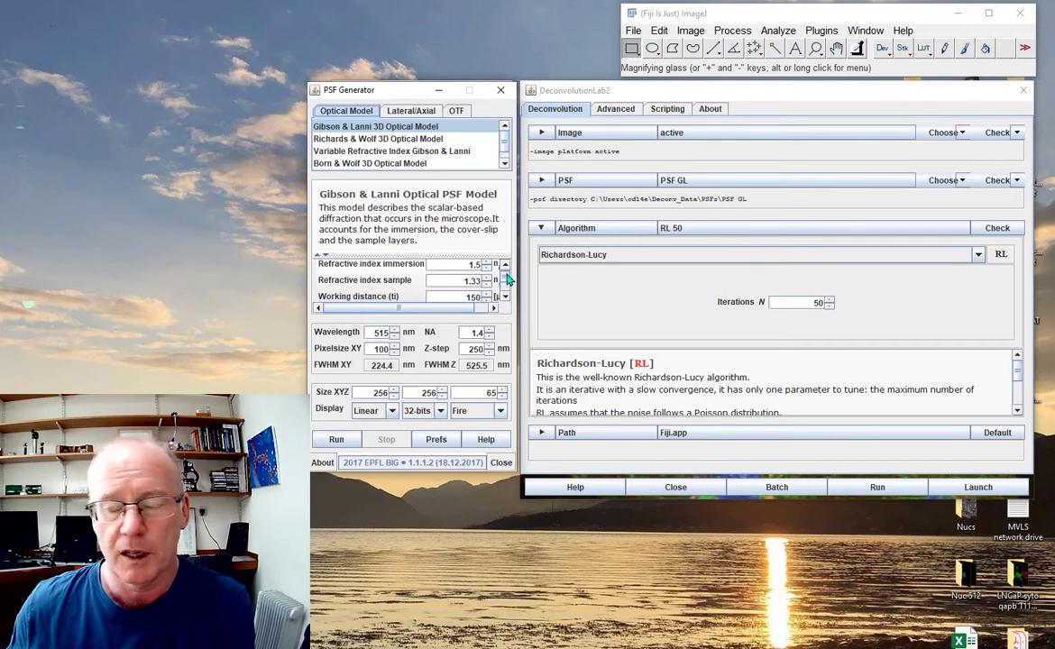
pyautogui.scroll(-2, 507, 279)
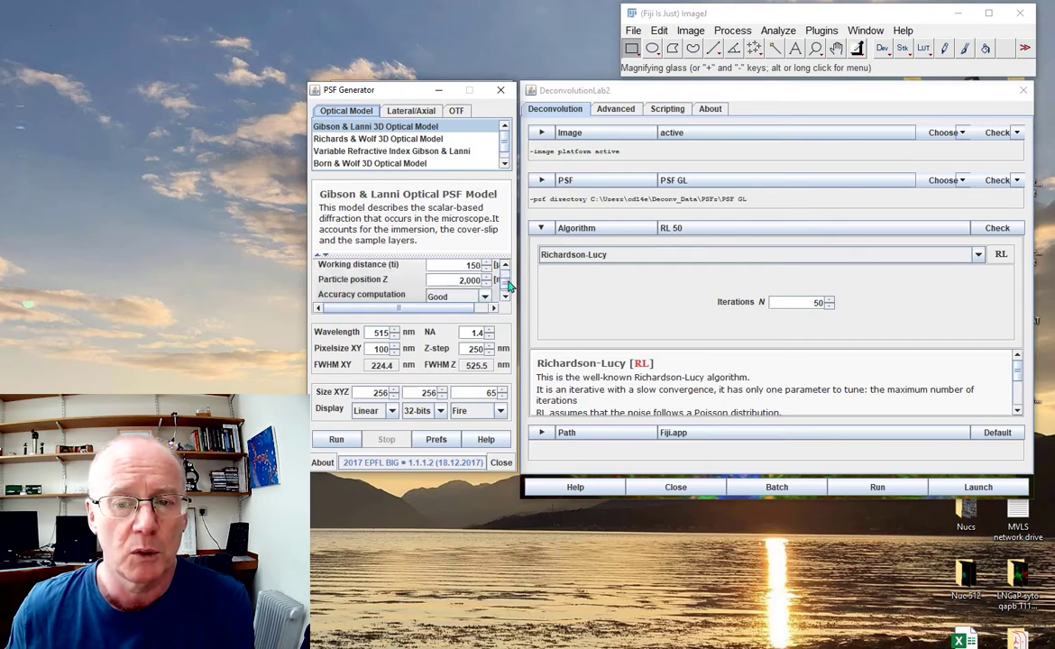
pyautogui.scroll(-1, 507, 287)
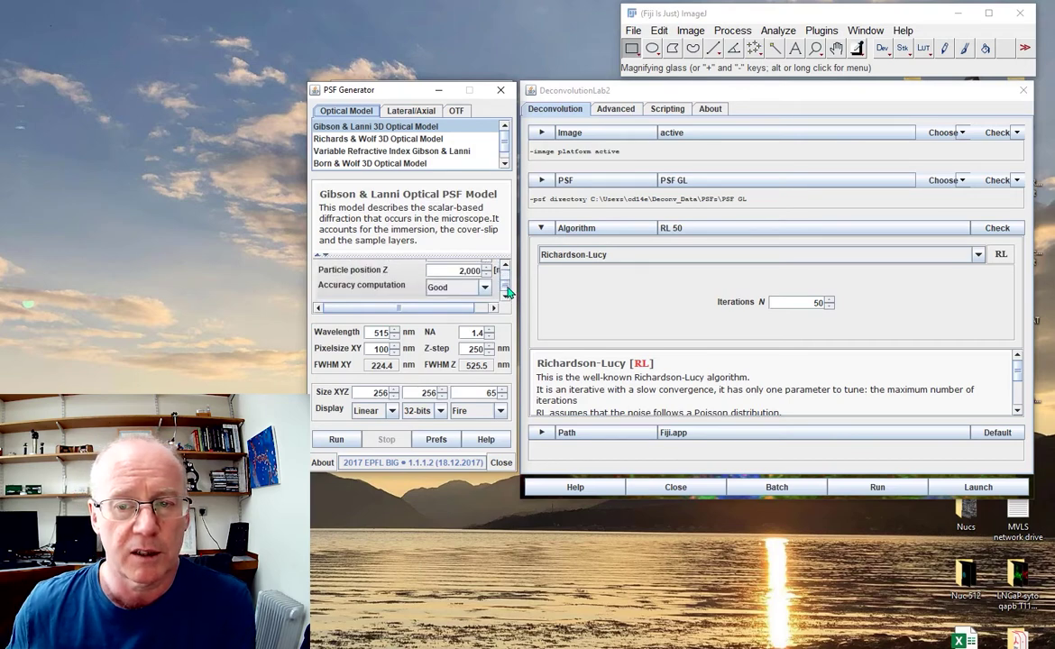
pyautogui.scroll(3, 508, 288)
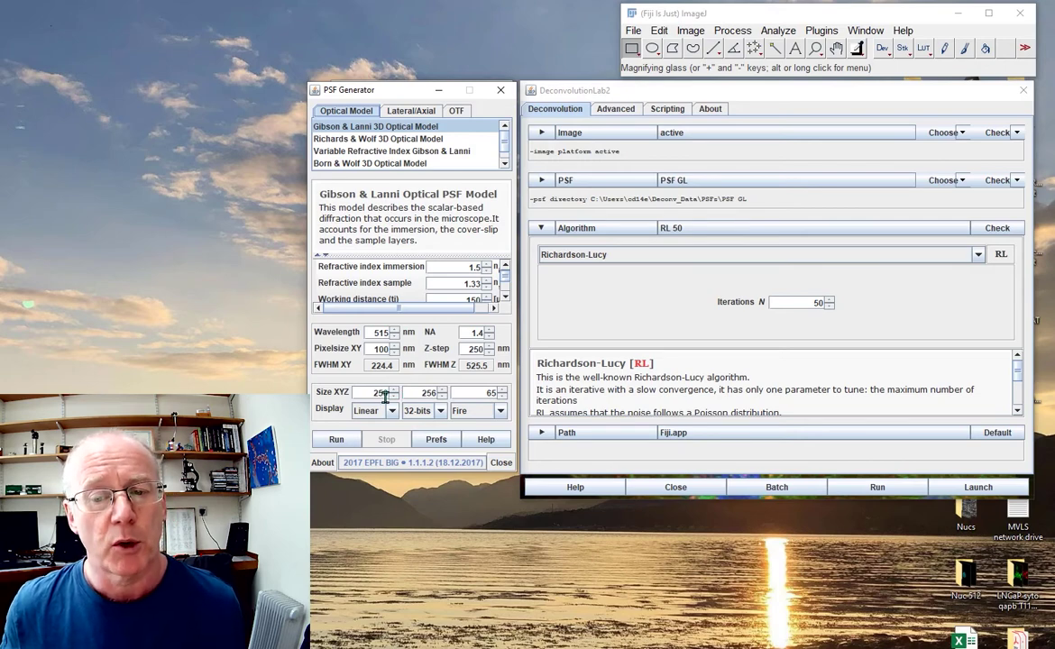
# Set the PSF's Z size to 64 and generate it with the Gibson & Lanni 3D Optical Model.
pyautogui.click(502, 397)
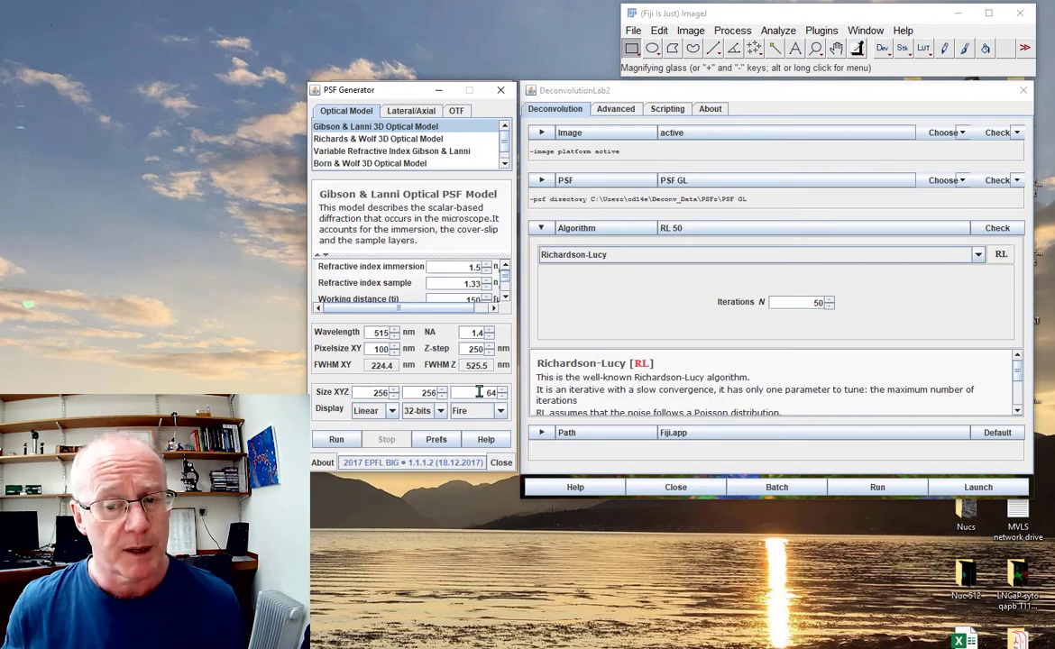
pyautogui.click(347, 441)
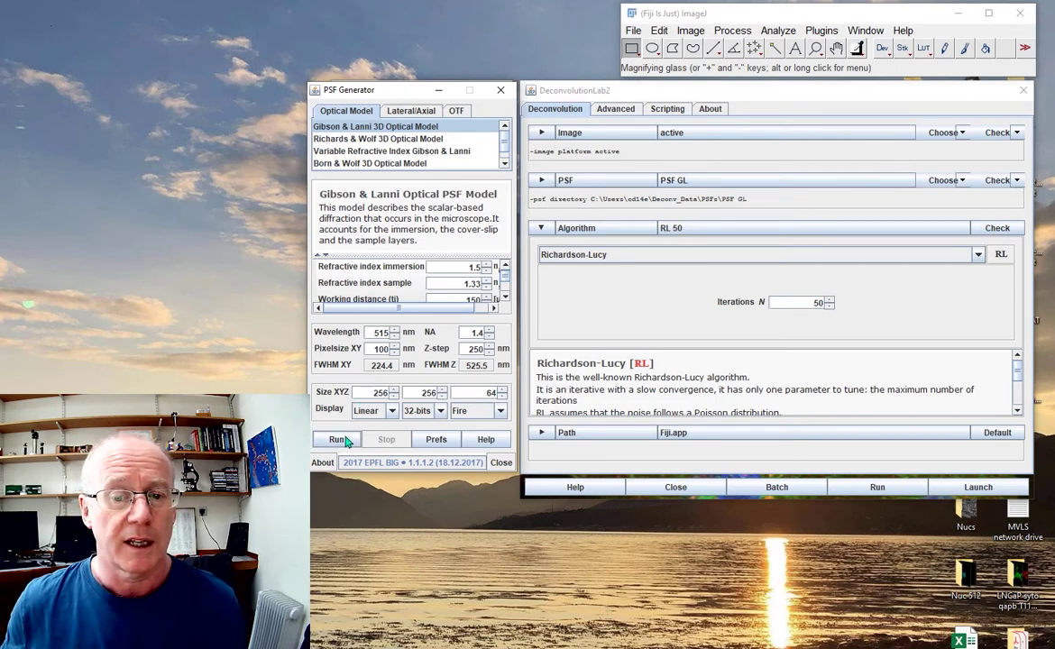
pyautogui.click(346, 441)
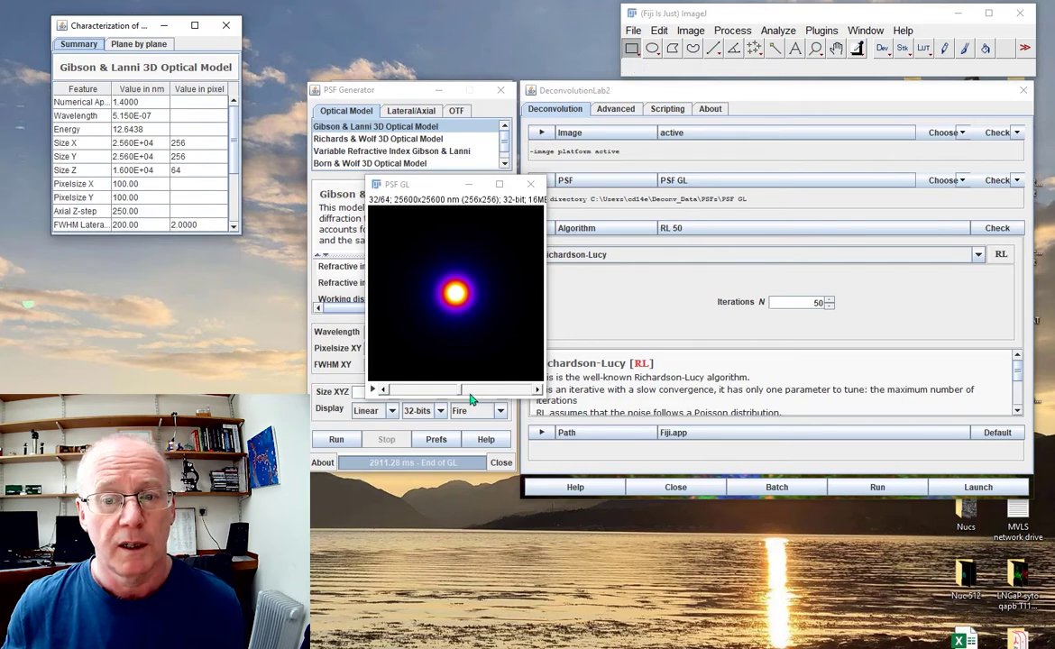
# Inspect the Gibson & Lanni PSF in orthogonal views through its centre, then close those views.
pyautogui.moveTo(470, 400)
pyautogui.mouseDown()
pyautogui.moveTo(479, 401)
pyautogui.moveTo(466, 400)
pyautogui.mouseUp()
pyautogui.click(690, 31)
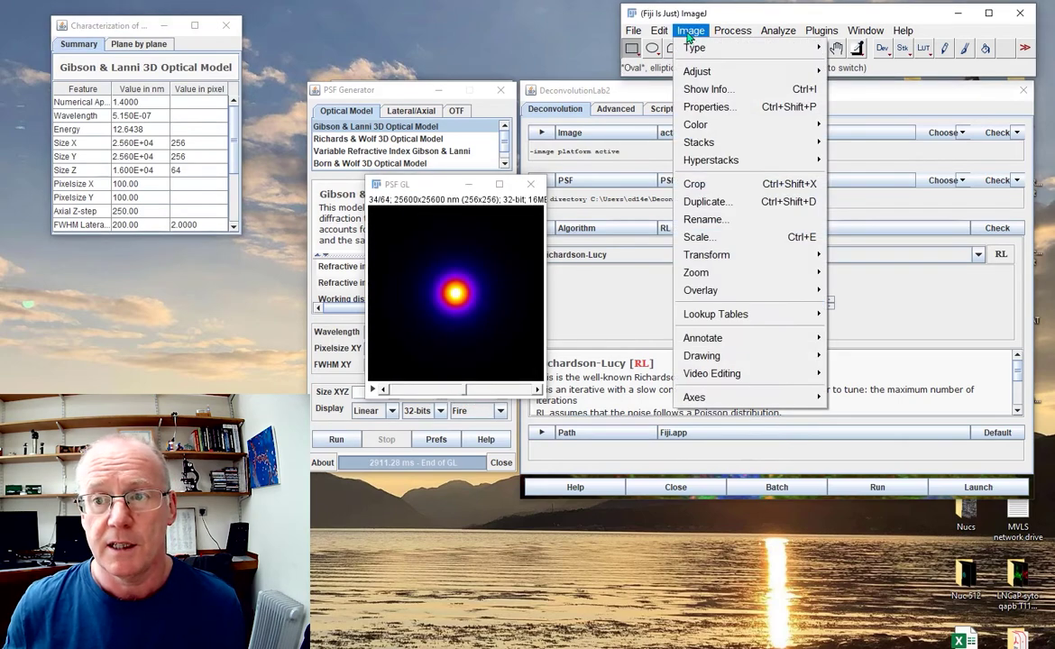
pyautogui.moveTo(699, 142)
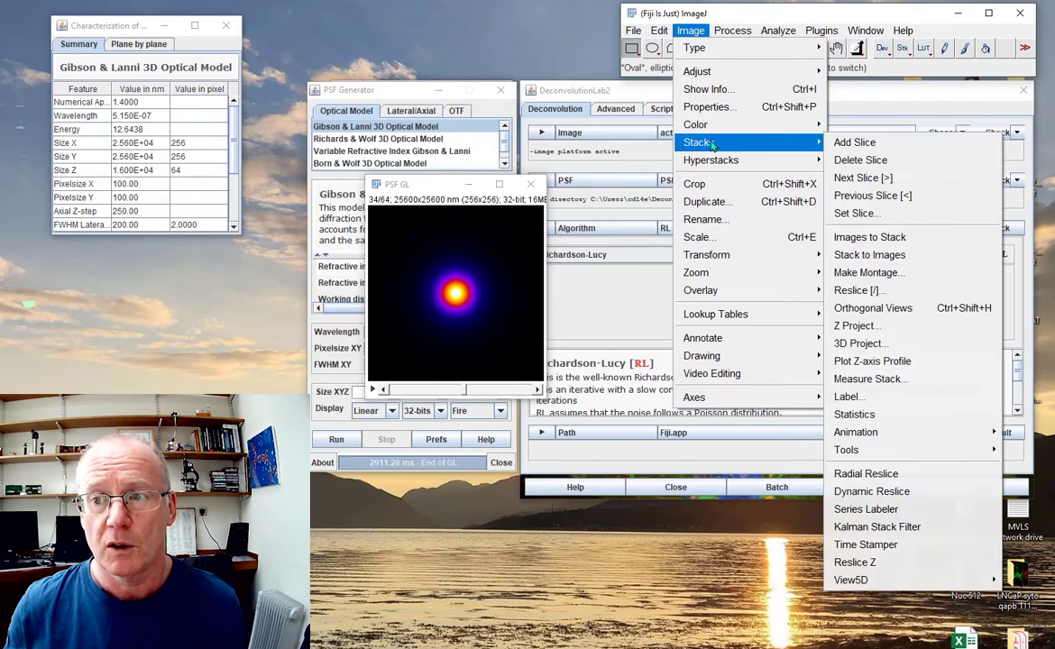
pyautogui.click(867, 309)
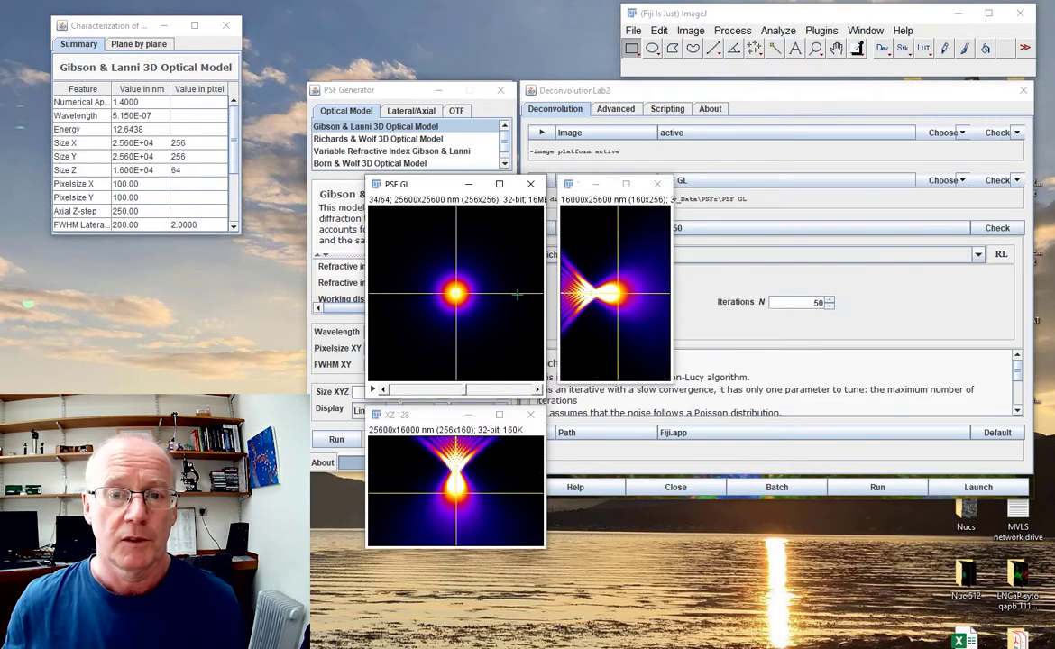
pyautogui.moveTo(458, 291); pyautogui.dragTo(453, 290)
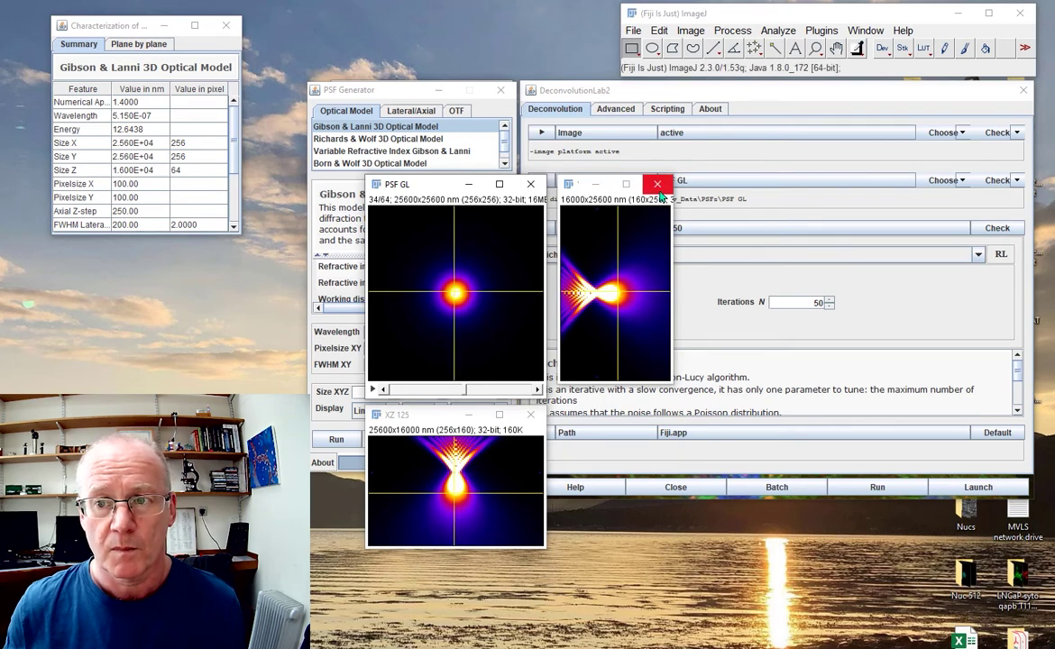
pyautogui.click(658, 184)
# Show slice 28 of the Gibson & Lanni PSF and move its window clear of PSF Generator.
pyautogui.moveTo(402, 184); pyautogui.dragTo(444, 180)
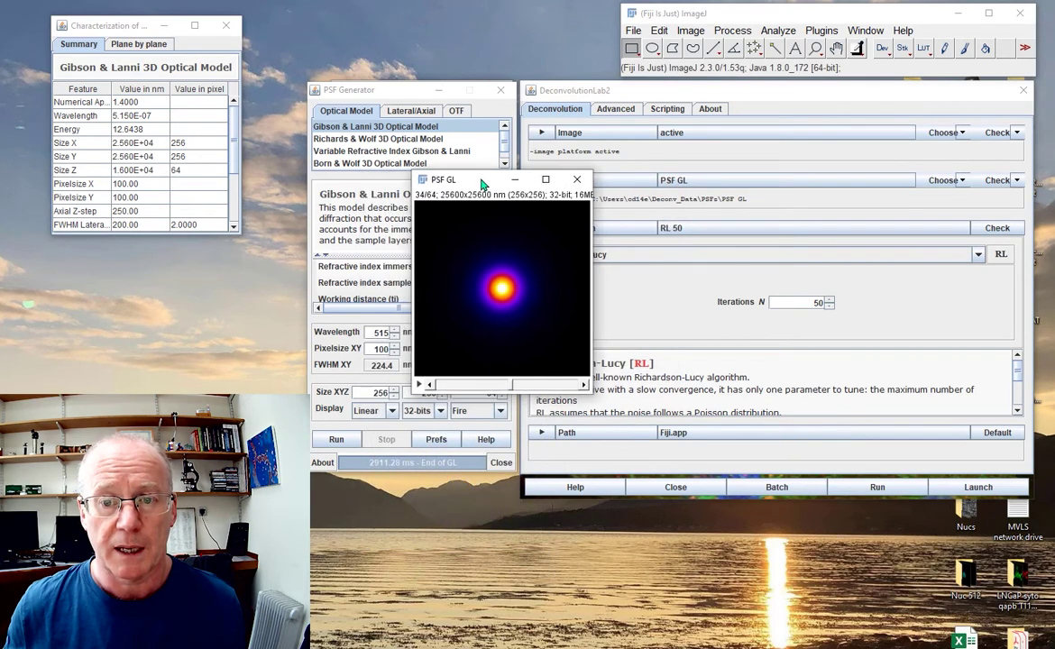
pyautogui.moveTo(517, 383); pyautogui.dragTo(513, 254)
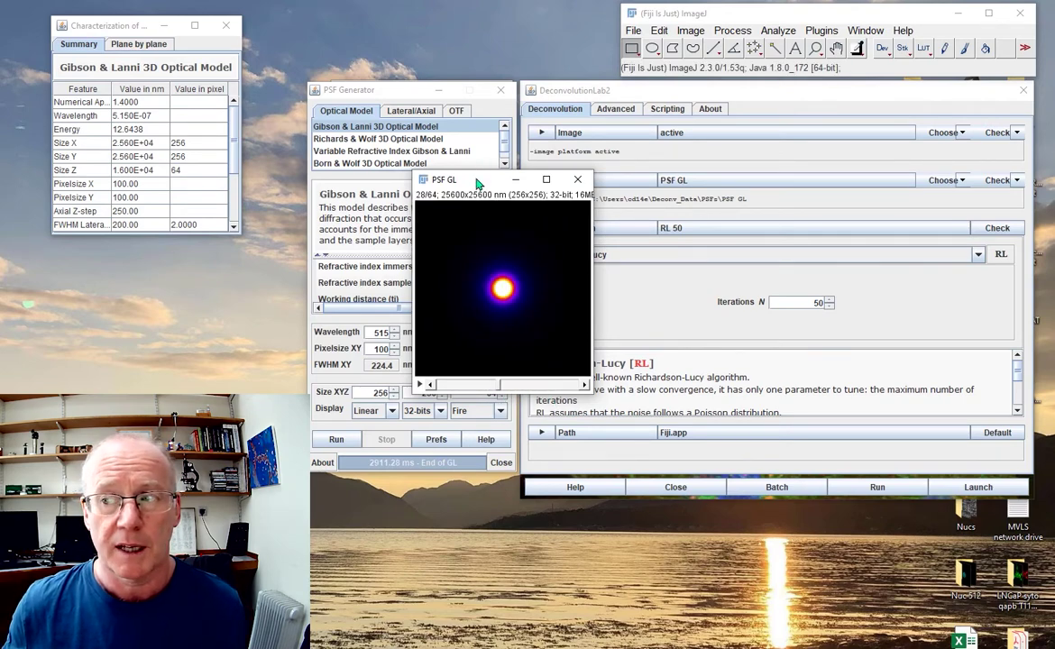
pyautogui.moveTo(479, 182); pyautogui.dragTo(797, 160)
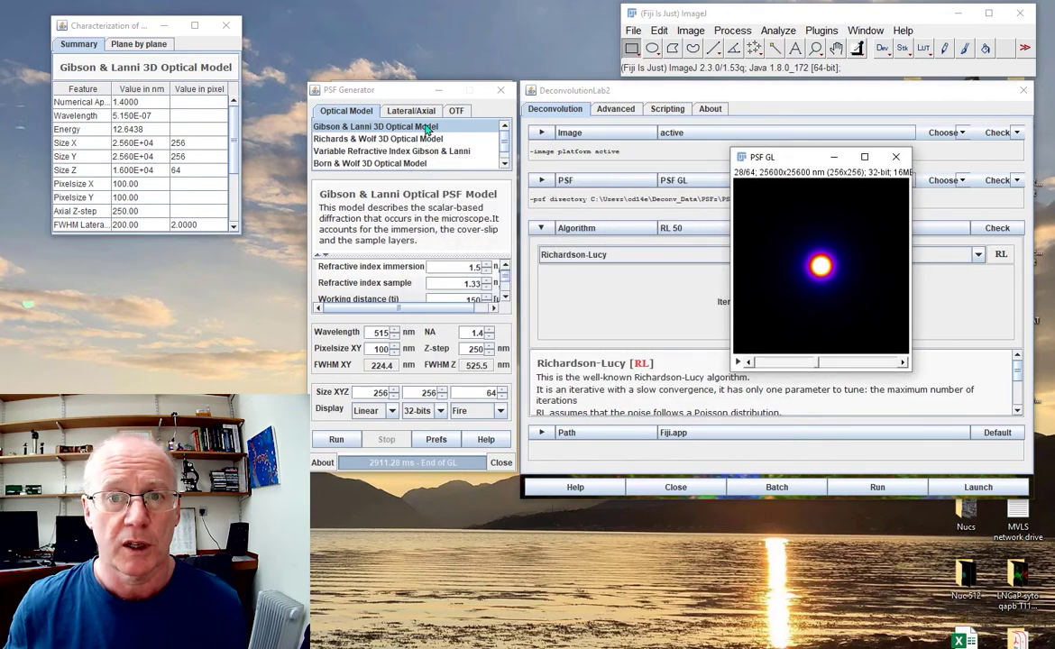
# Generate a PSF with the Richards & Wolf 3D Optical Model and place its characterization table below the Gibson & Lanni one.
pyautogui.click(410, 139)
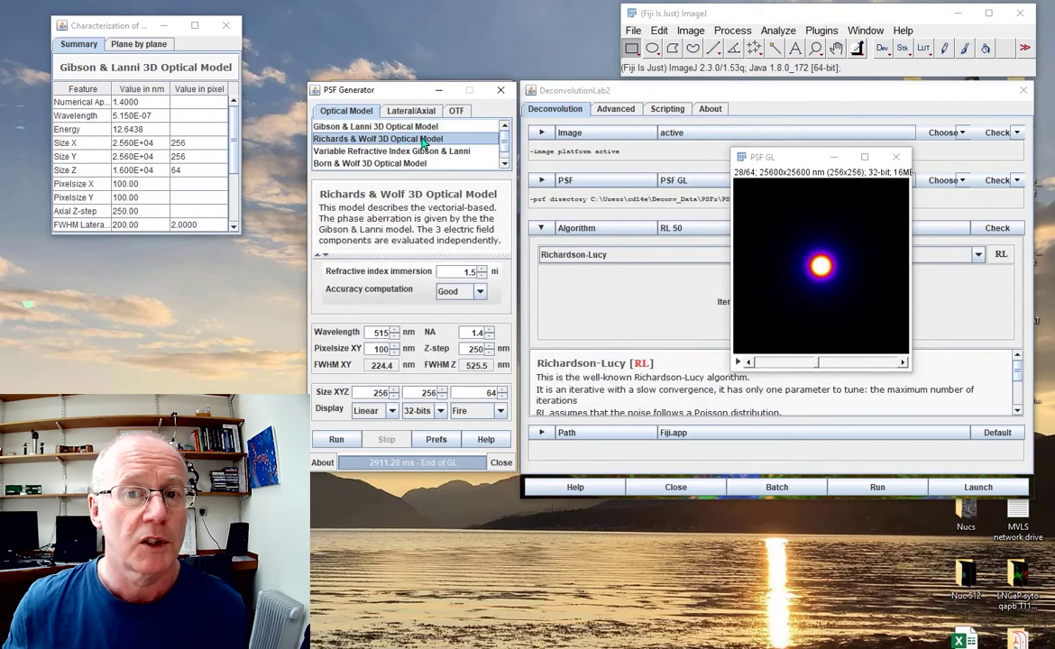
pyautogui.click(335, 440)
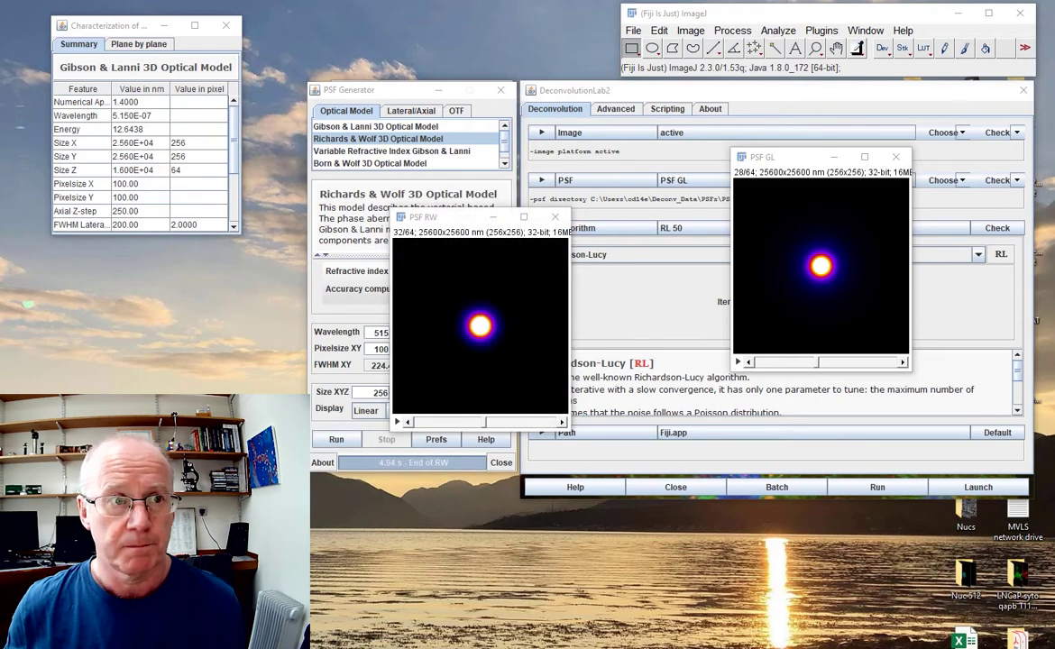
pyautogui.moveTo(122, 47); pyautogui.dragTo(122, 252)
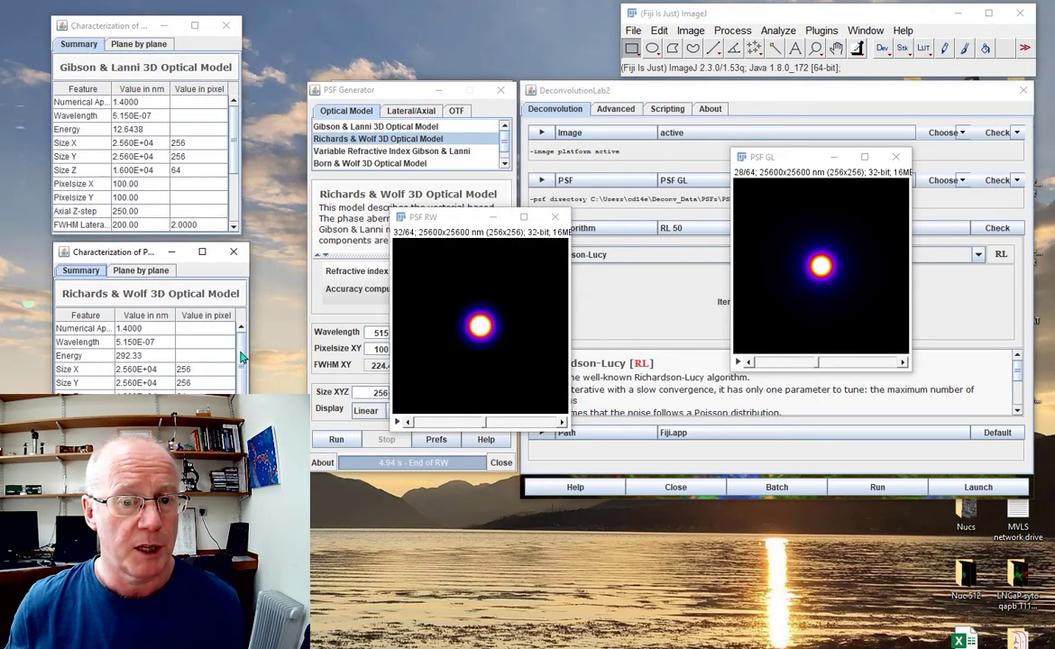
pyautogui.scroll(-3, 239, 357)
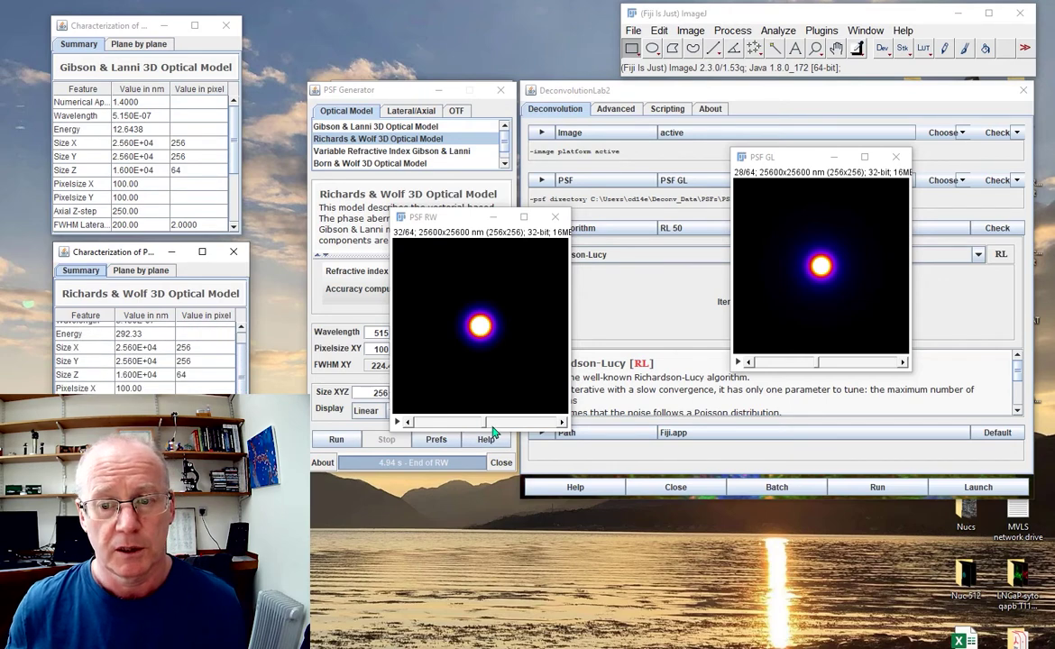
# Show slice 28 of the Richards & Wolf PSF and examine its orthogonal views near the centre of the spot.
pyautogui.moveTo(487, 426)
pyautogui.mouseDown()
pyautogui.moveTo(523, 428)
pyautogui.moveTo(478, 424)
pyautogui.mouseUp()
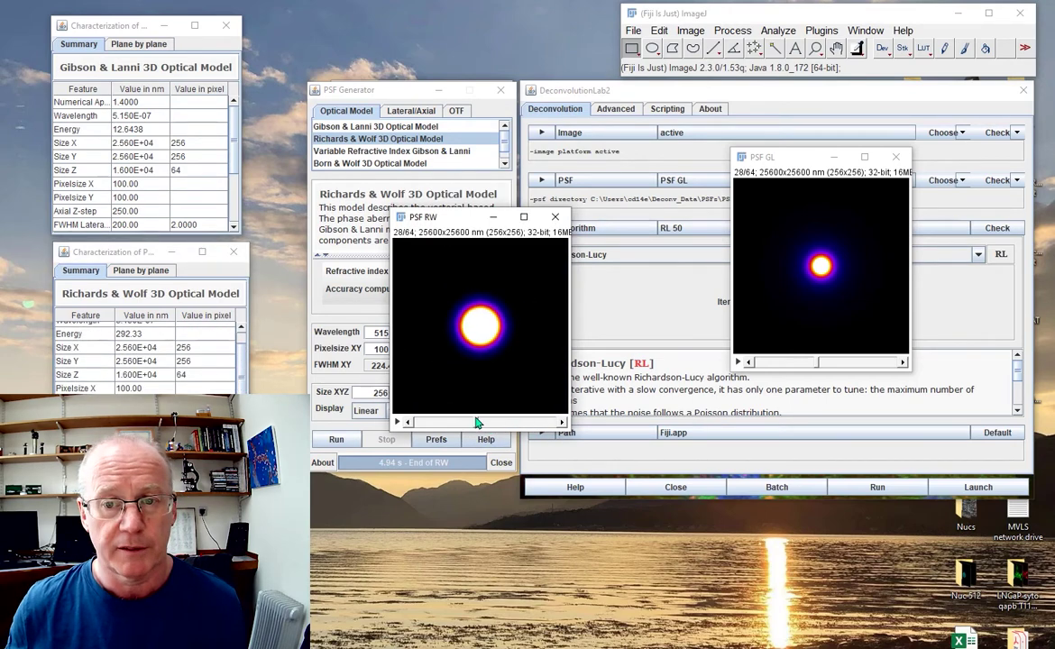
pyautogui.click(691, 30)
pyautogui.moveTo(700, 145)
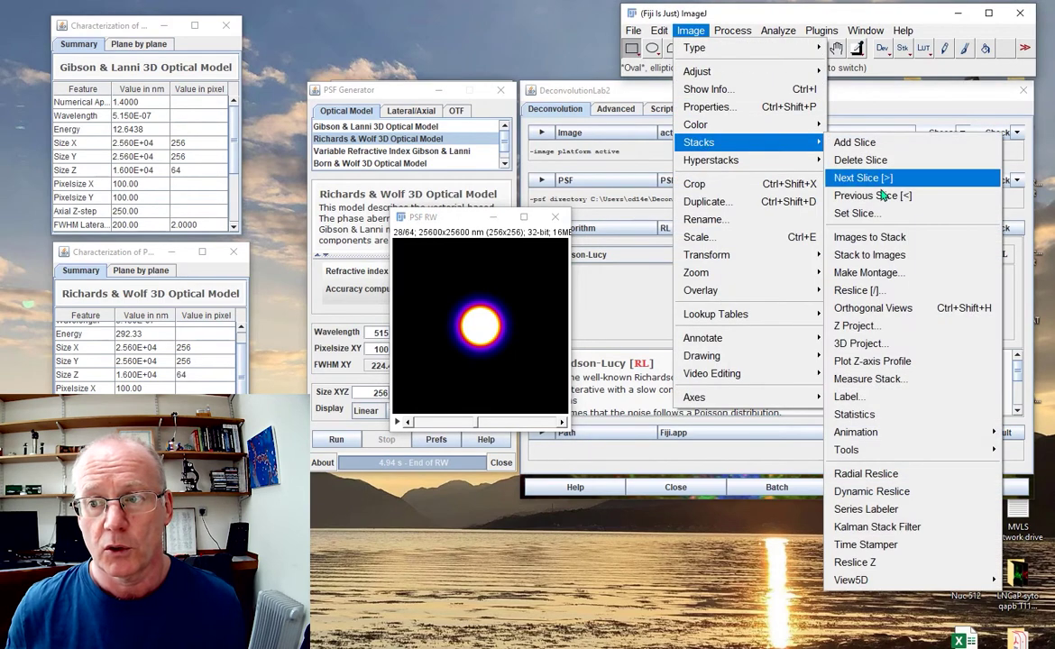
pyautogui.click(888, 309)
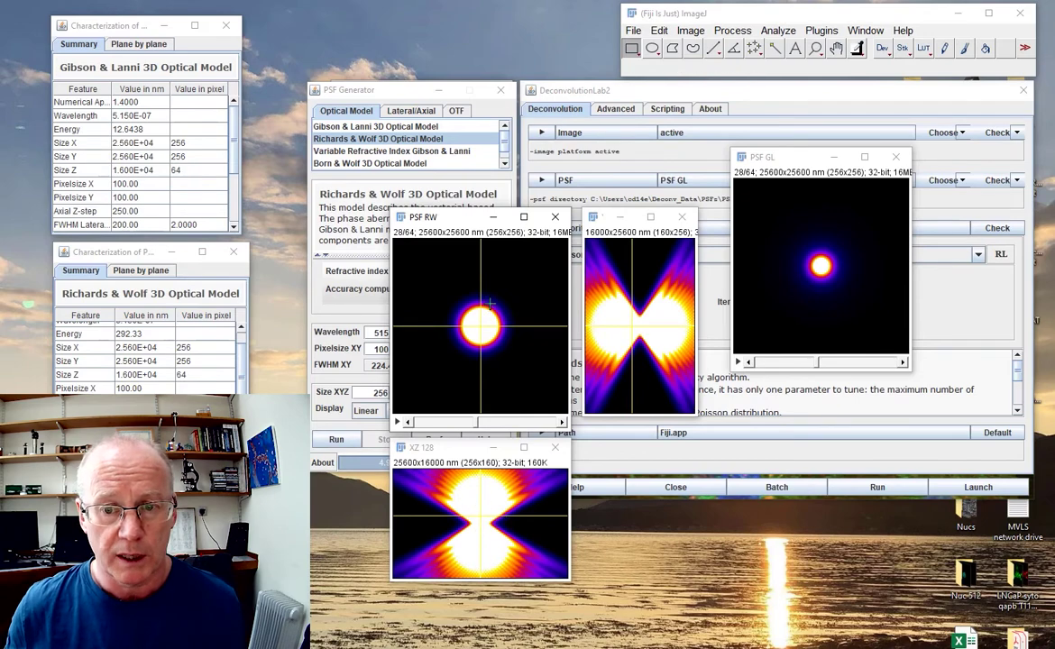
pyautogui.click(474, 327)
pyautogui.click(476, 329)
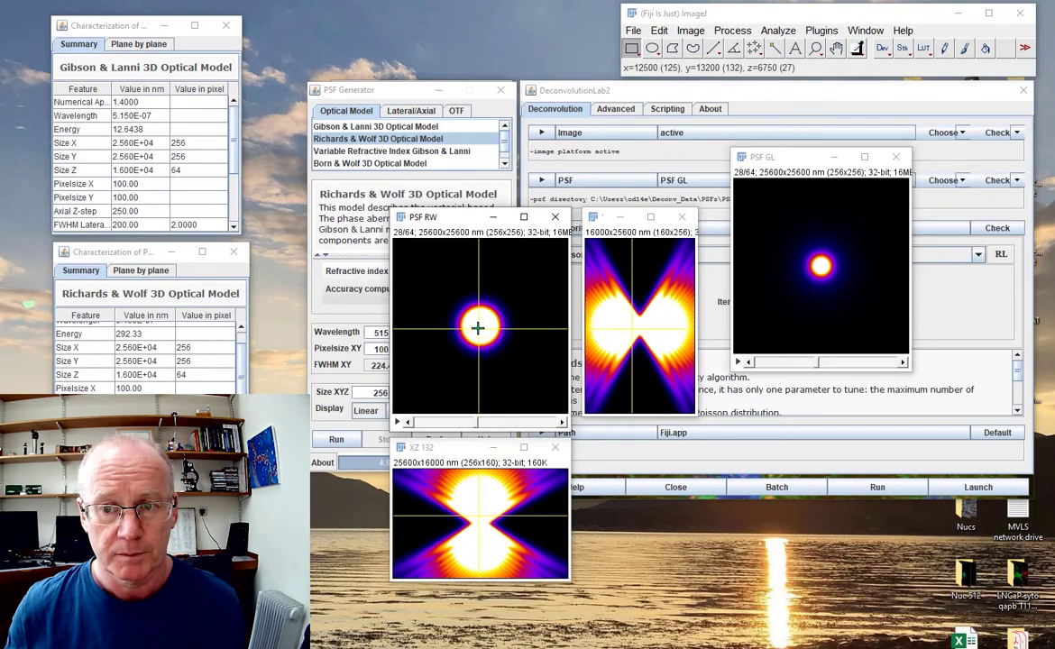
# Open orthogonal views of the Gibson & Lanni PSF for comparison and move the crosshair along its axial profile to slice 26.
pyautogui.click(786, 161)
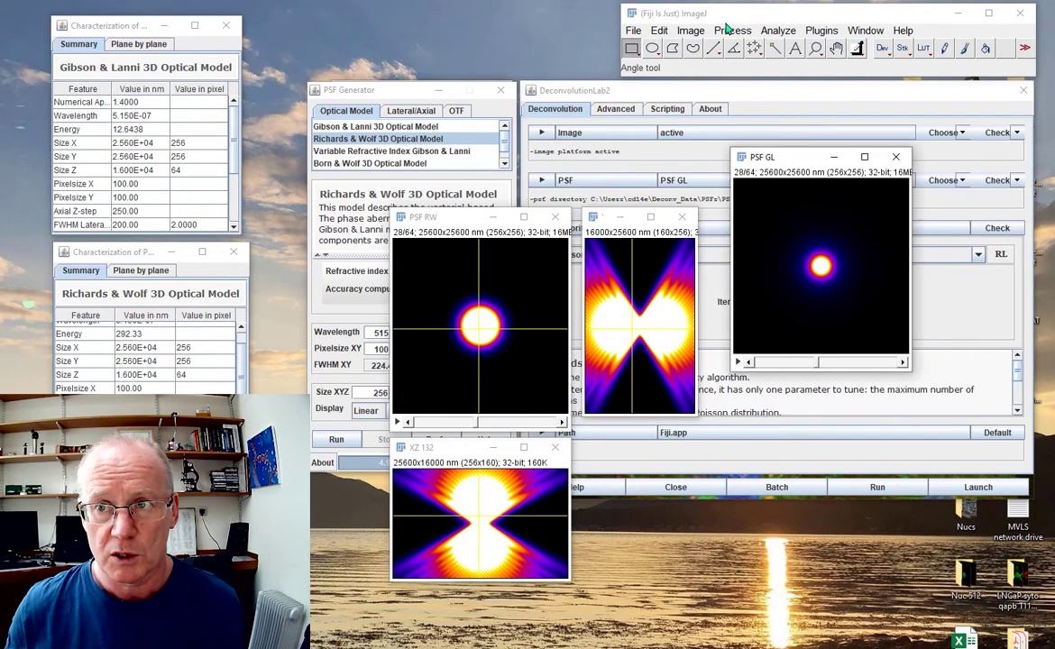
pyautogui.click(691, 31)
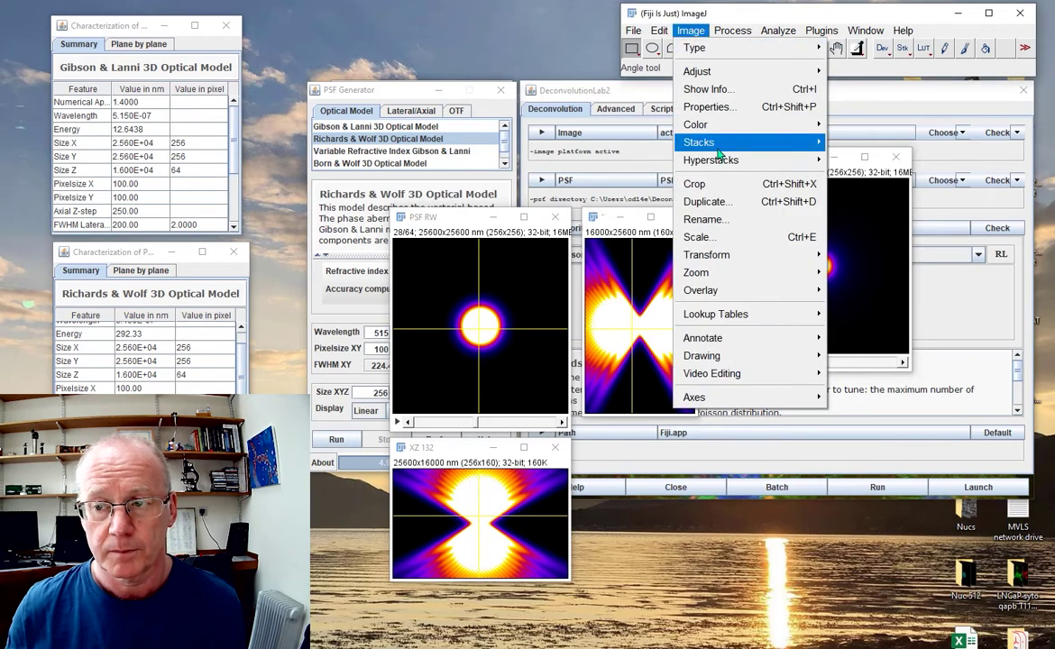
pyautogui.moveTo(721, 142)
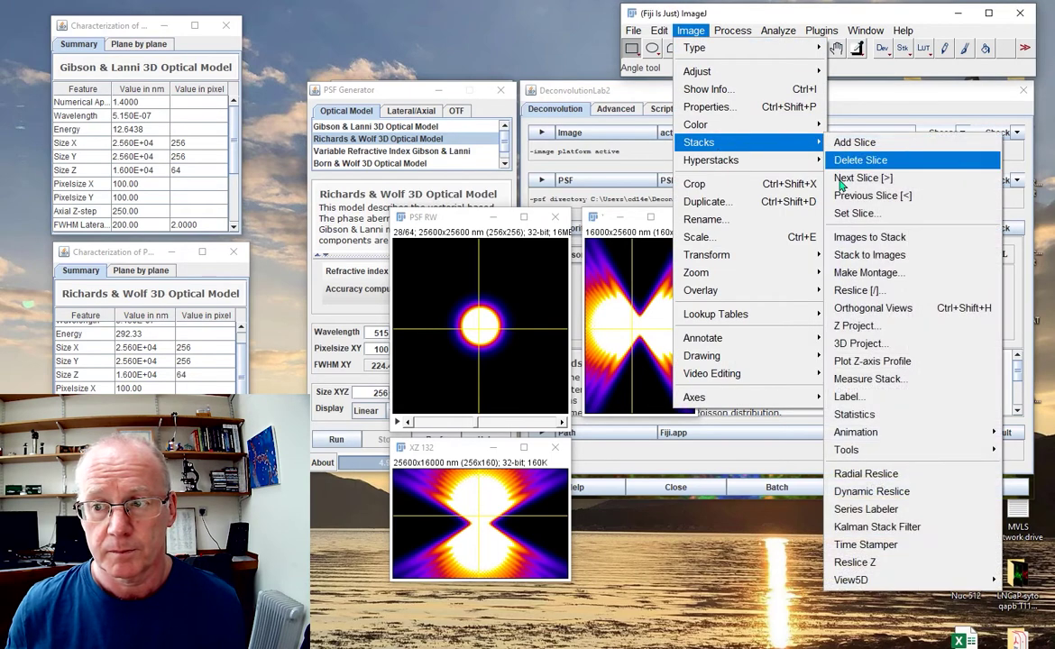
pyautogui.click(845, 314)
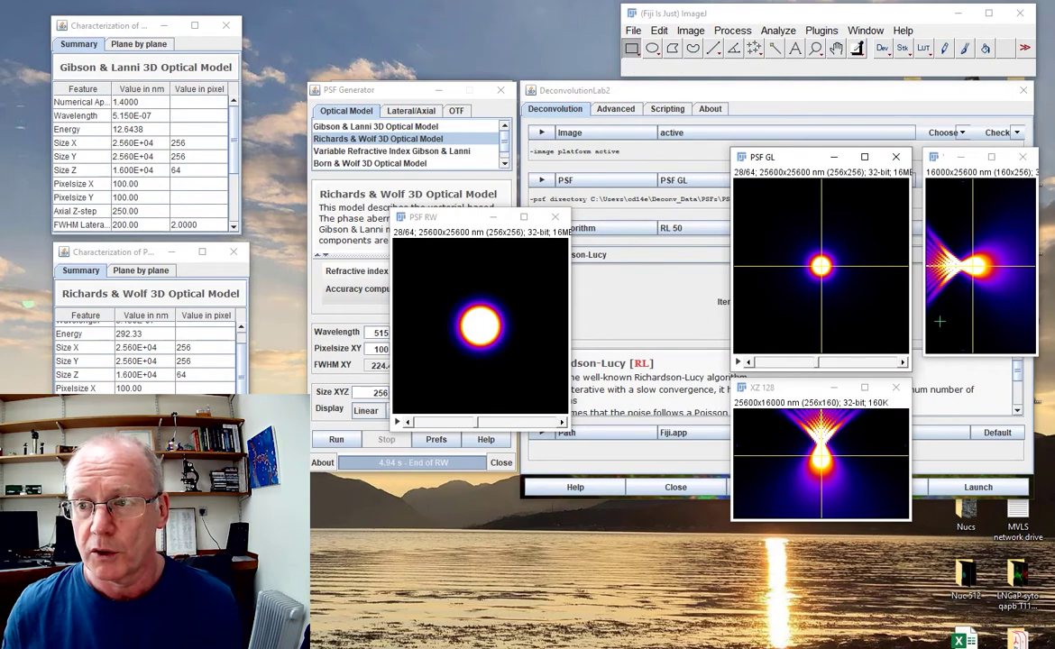
pyautogui.click(964, 266)
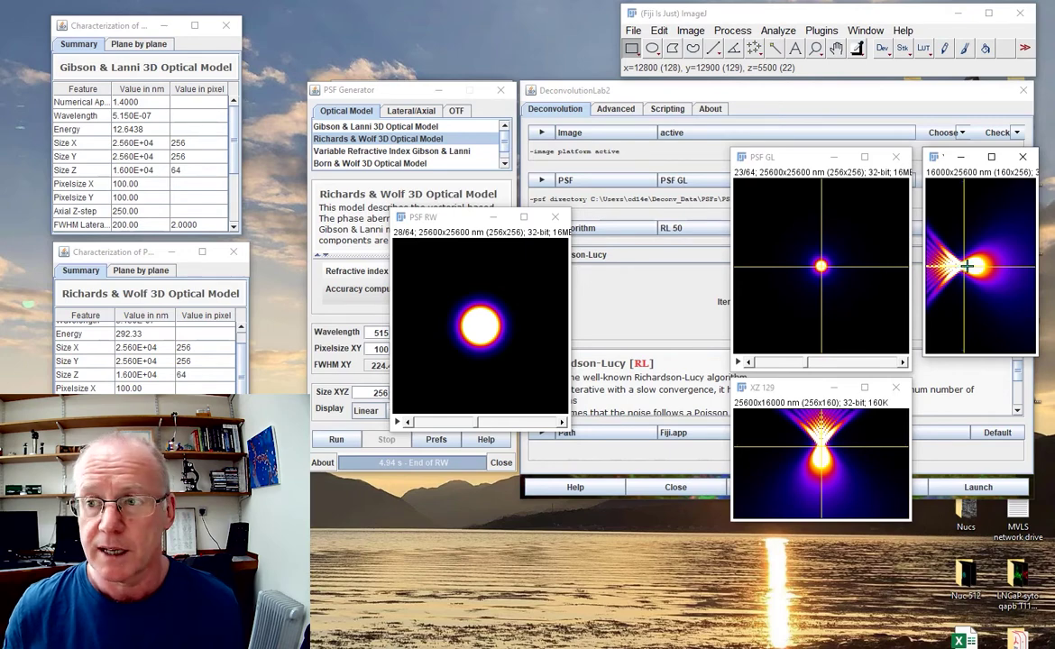
pyautogui.moveTo(967, 266); pyautogui.dragTo(961, 261)
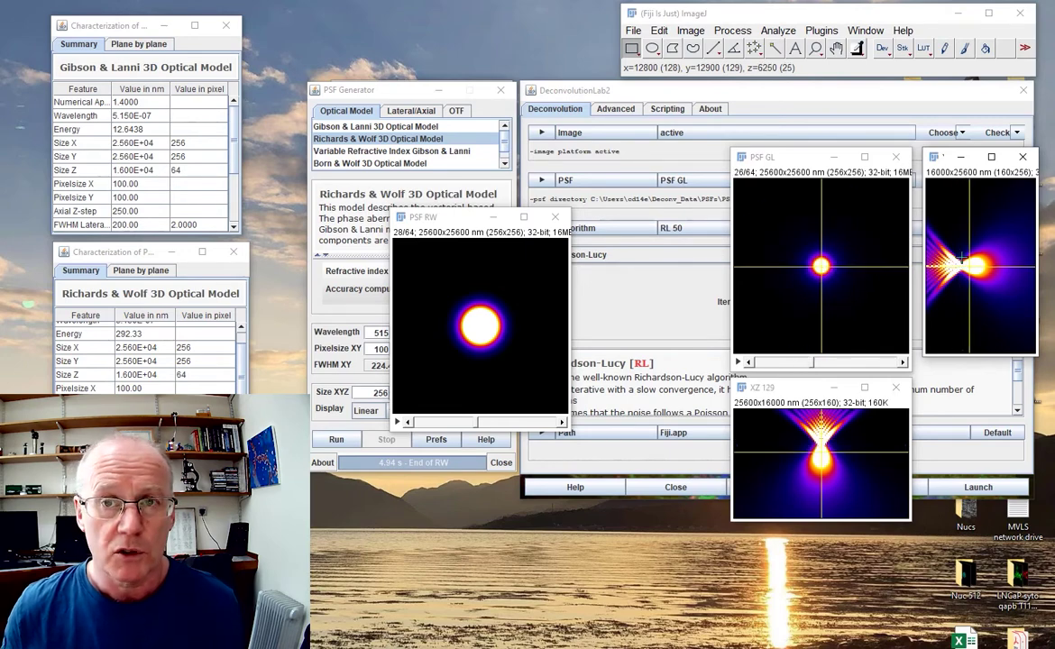
# Close the orthogonal views and place the Gibson & Lanni PSF beside the Richards & Wolf PSF.
pyautogui.click(1023, 157)
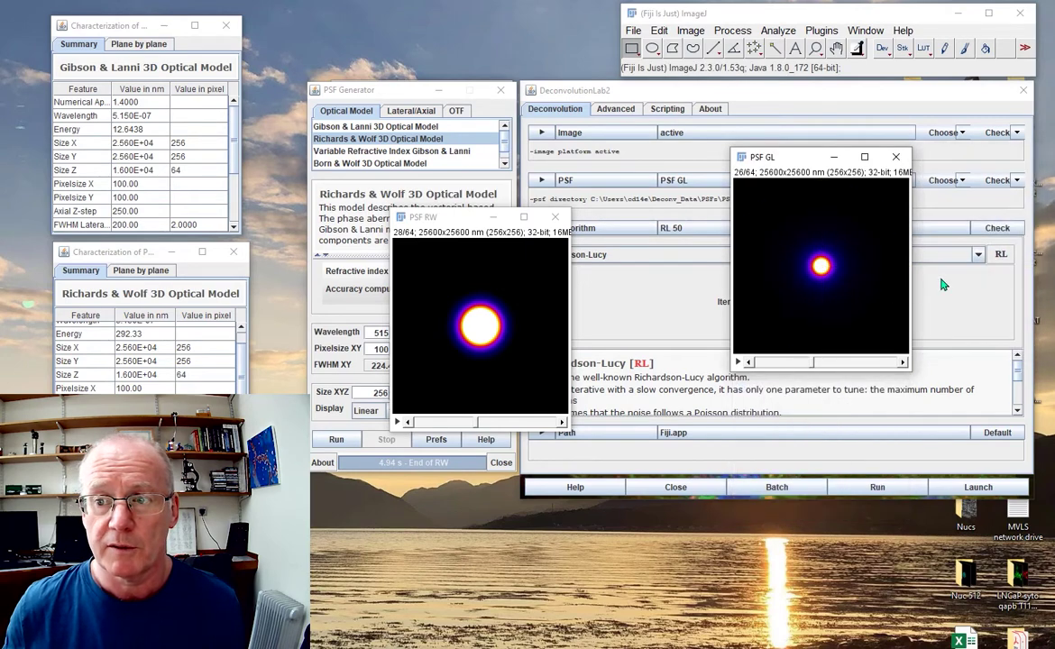
pyautogui.moveTo(805, 159); pyautogui.dragTo(656, 225)
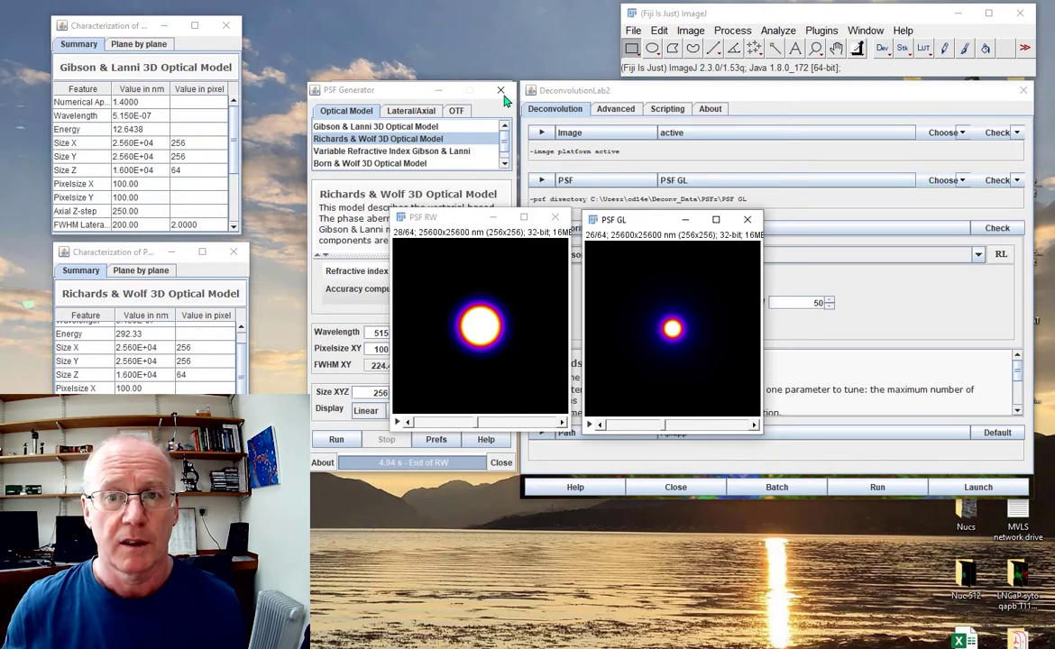
# Close PSF Generator and move both PSF windows down to uncover the elastin image stack.
pyautogui.moveTo(386, 95); pyautogui.dragTo(343, 91)
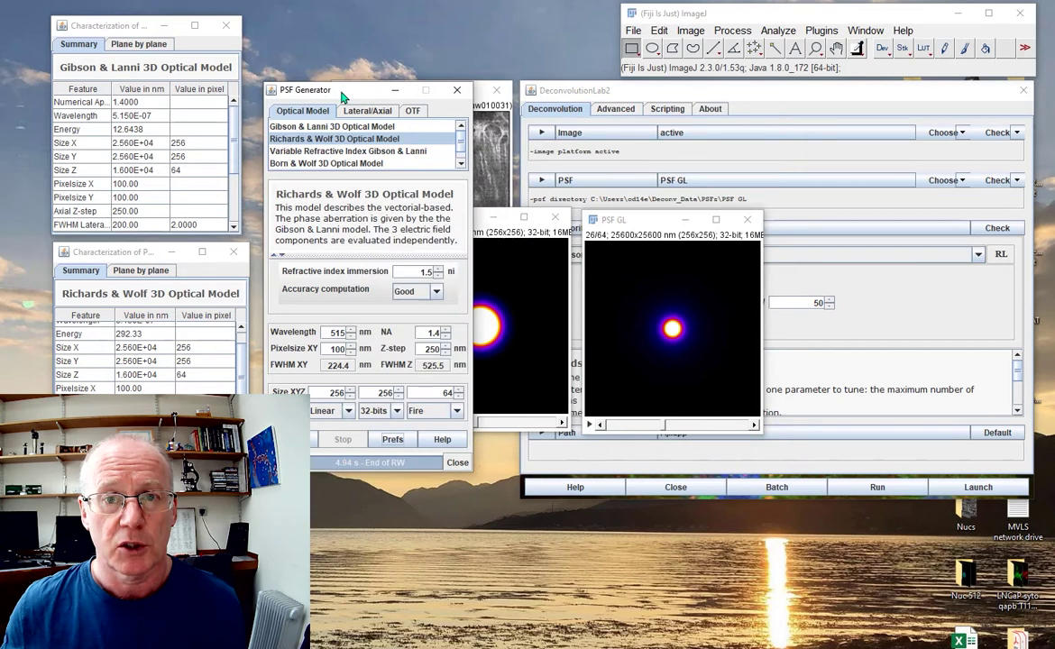
pyautogui.click(459, 91)
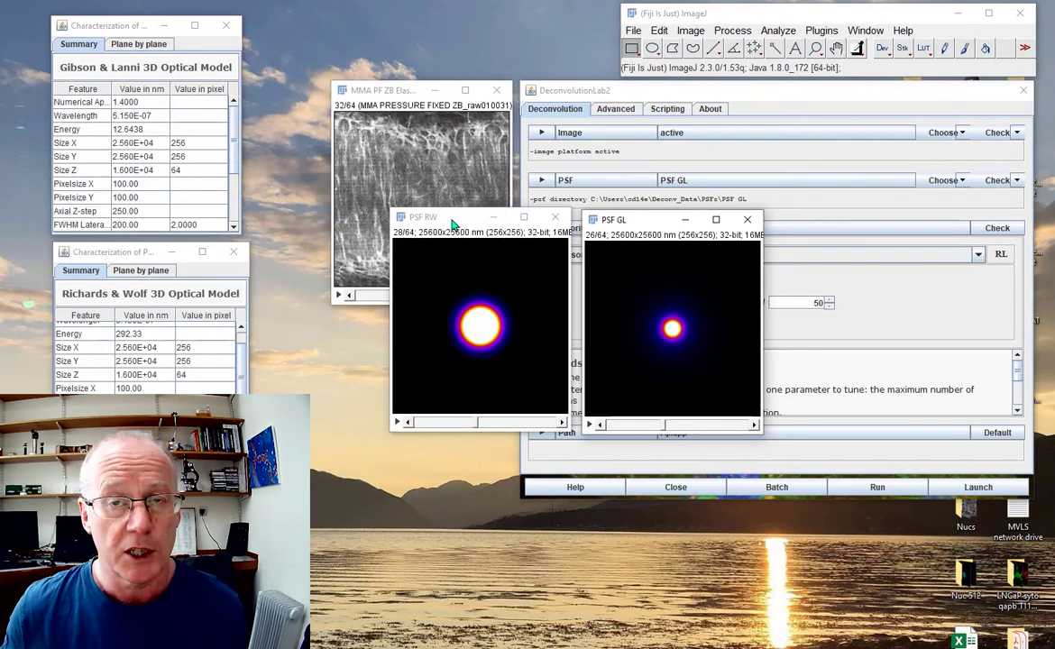
pyautogui.moveTo(416, 209); pyautogui.dragTo(363, 286)
pyautogui.moveTo(636, 225); pyautogui.dragTo(558, 276)
# Show slice 33 of the elastin stack, check that the deconvolution's image source is active, and make the stack the active image.
pyautogui.click(397, 90)
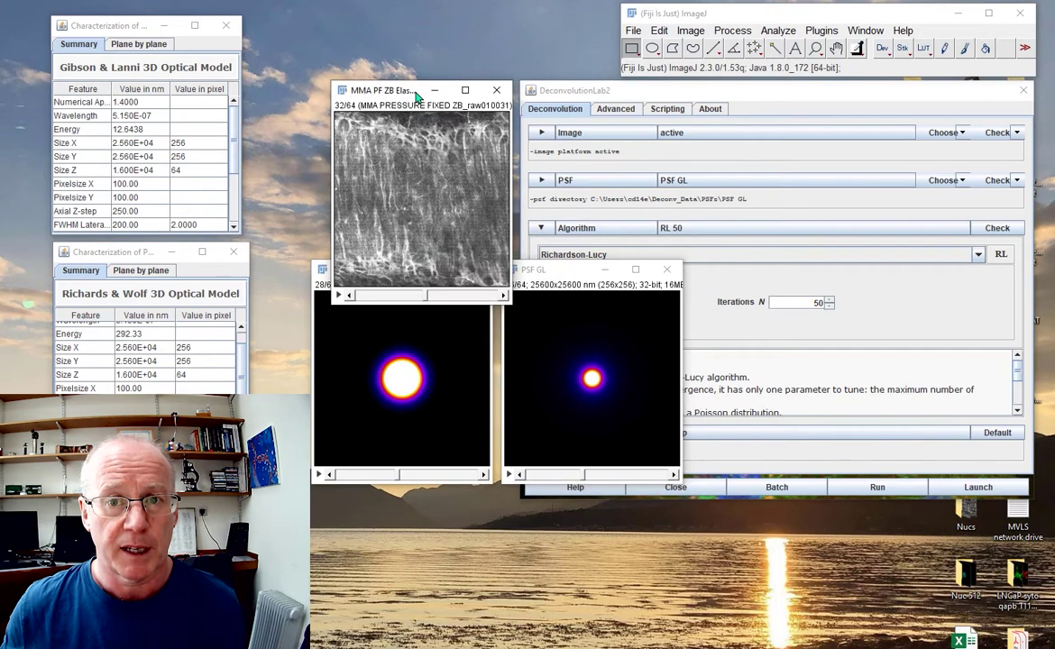
pyautogui.moveTo(426, 298)
pyautogui.mouseDown()
pyautogui.moveTo(414, 298)
pyautogui.moveTo(429, 295)
pyautogui.mouseUp()
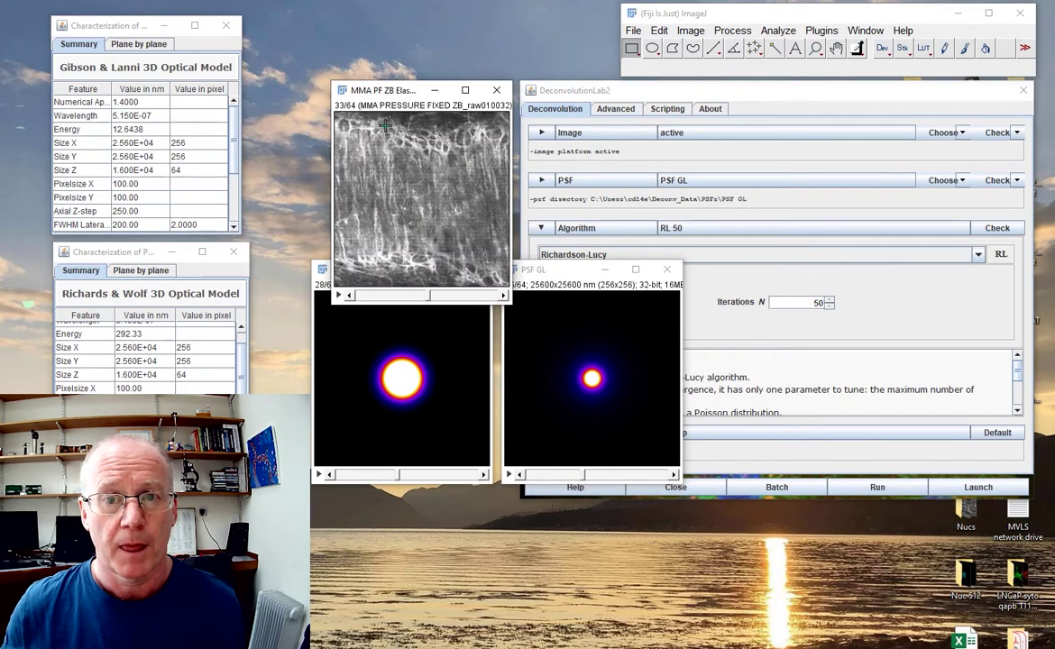
pyautogui.click(685, 133)
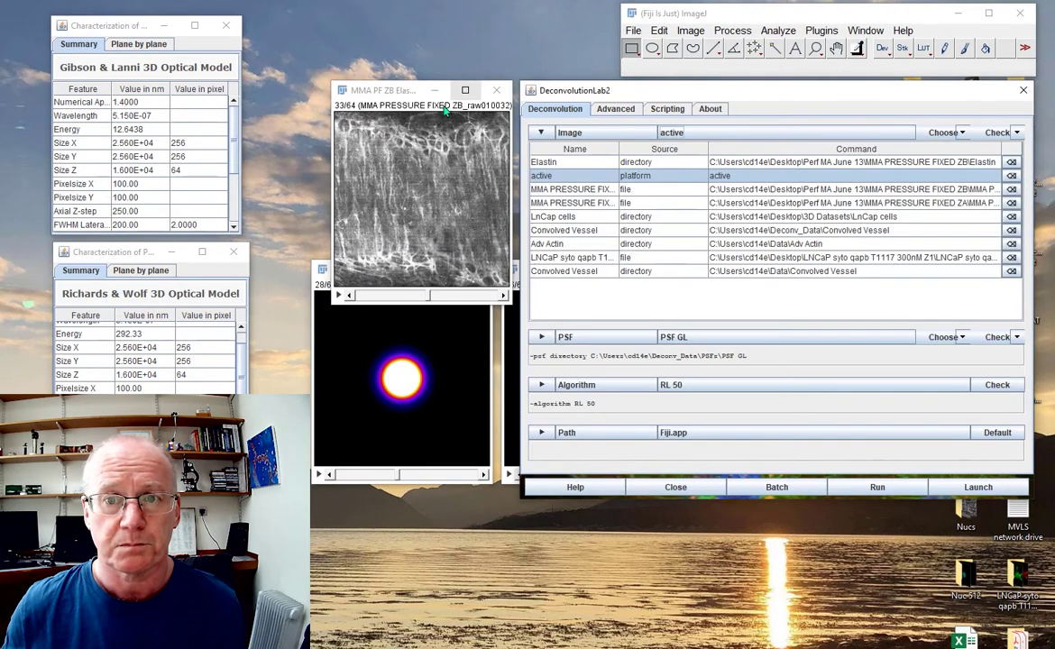
pyautogui.click(370, 91)
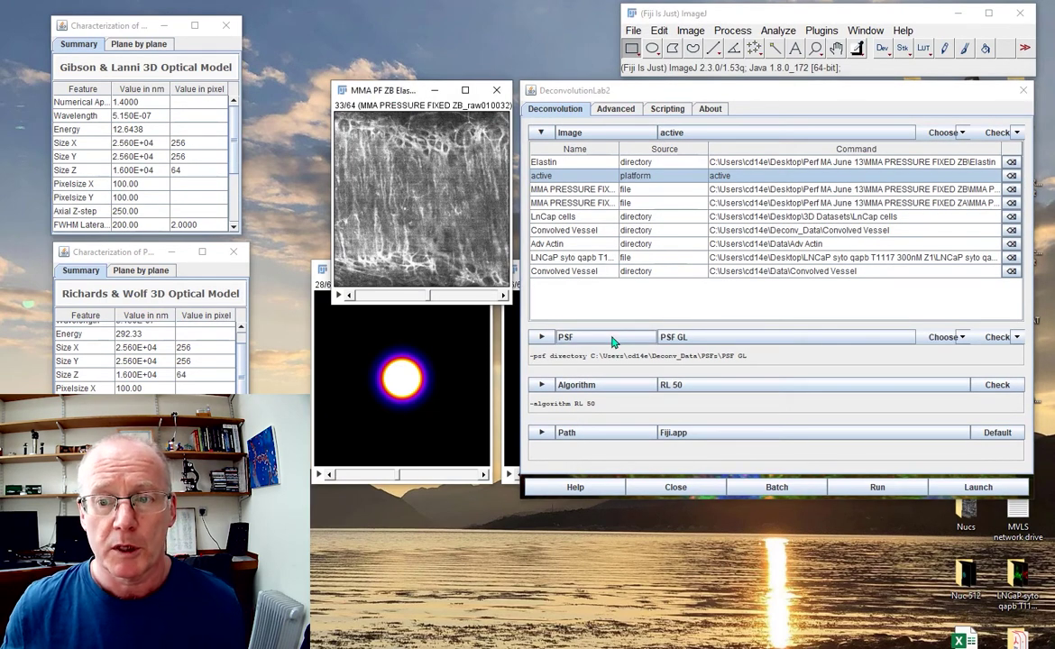
# Select PSF GL as the deconvolution PSF and move both PSF windows below the elastin stack.
pyautogui.click(694, 341)
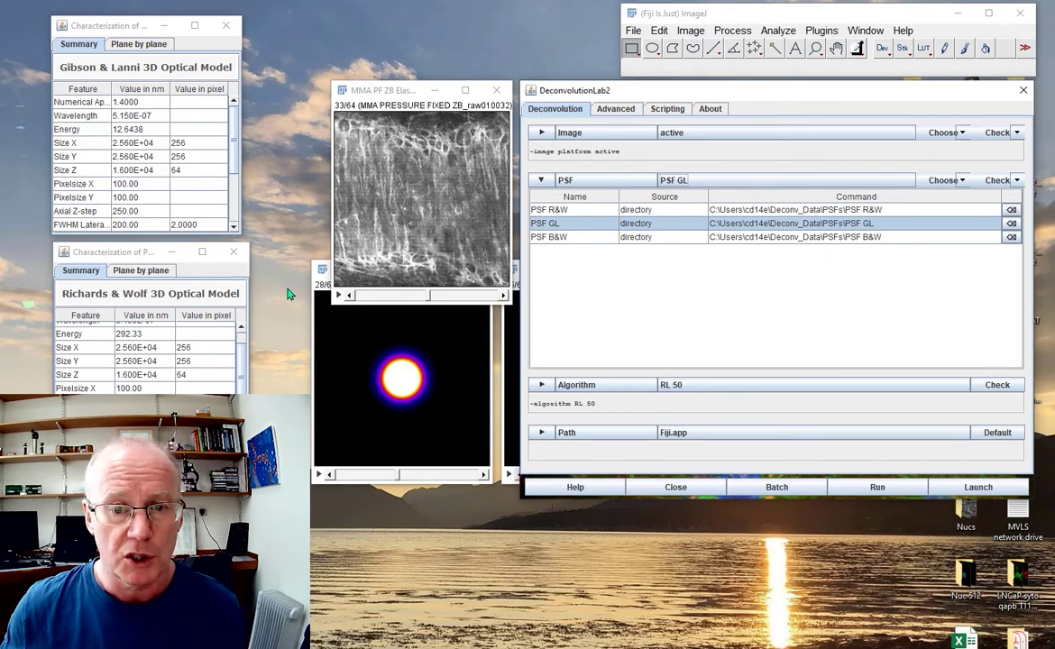
pyautogui.click(323, 269)
pyautogui.moveTo(384, 272); pyautogui.dragTo(374, 307)
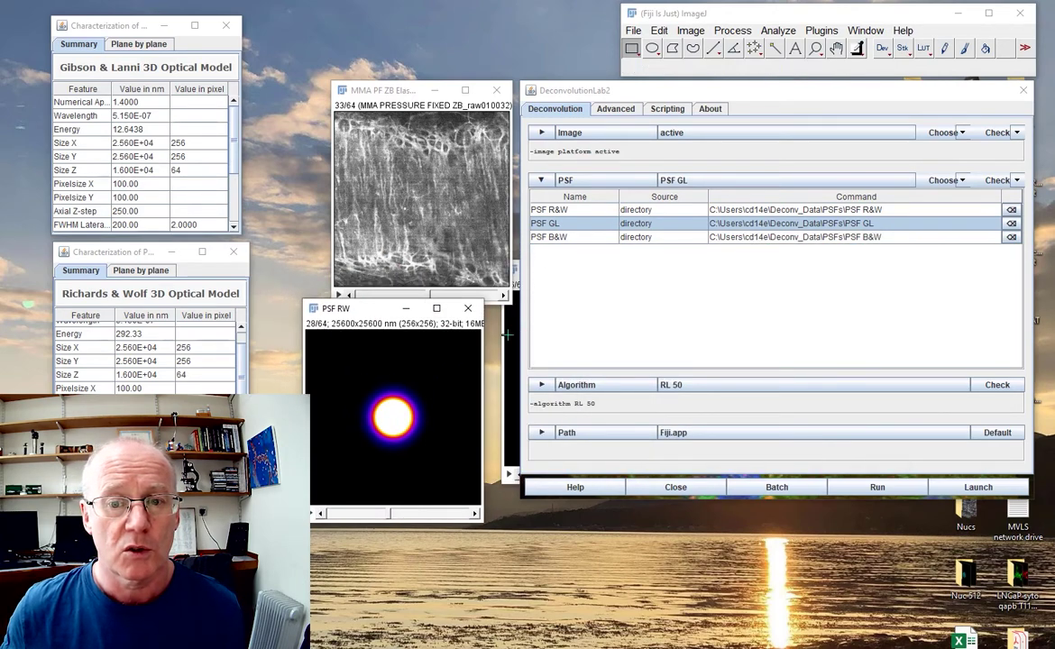
pyautogui.moveTo(558, 273); pyautogui.dragTo(445, 342)
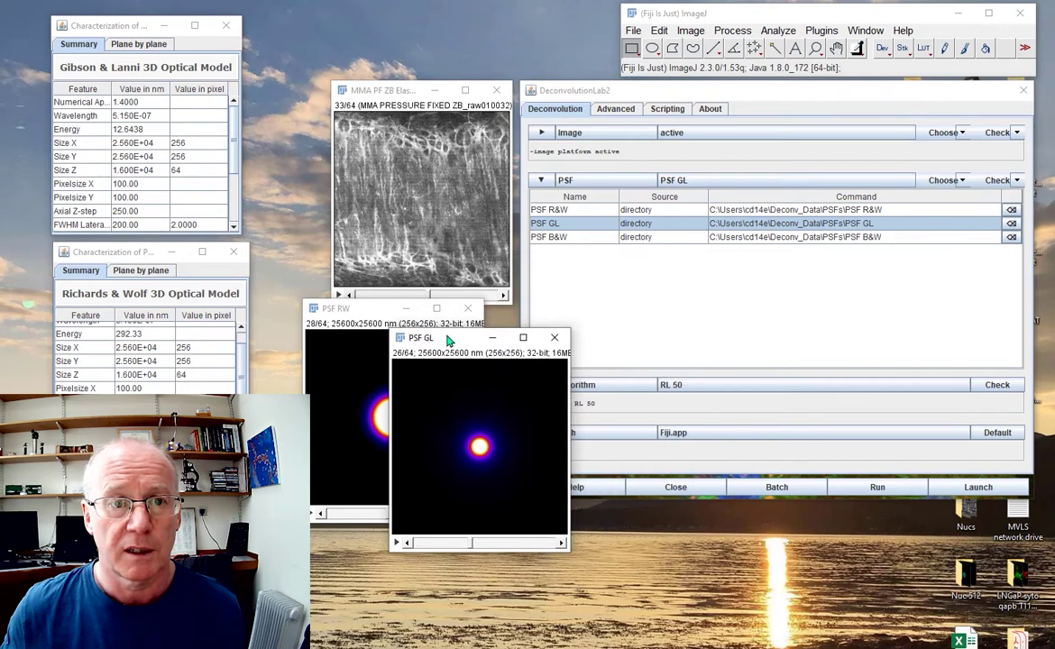
pyautogui.click(596, 229)
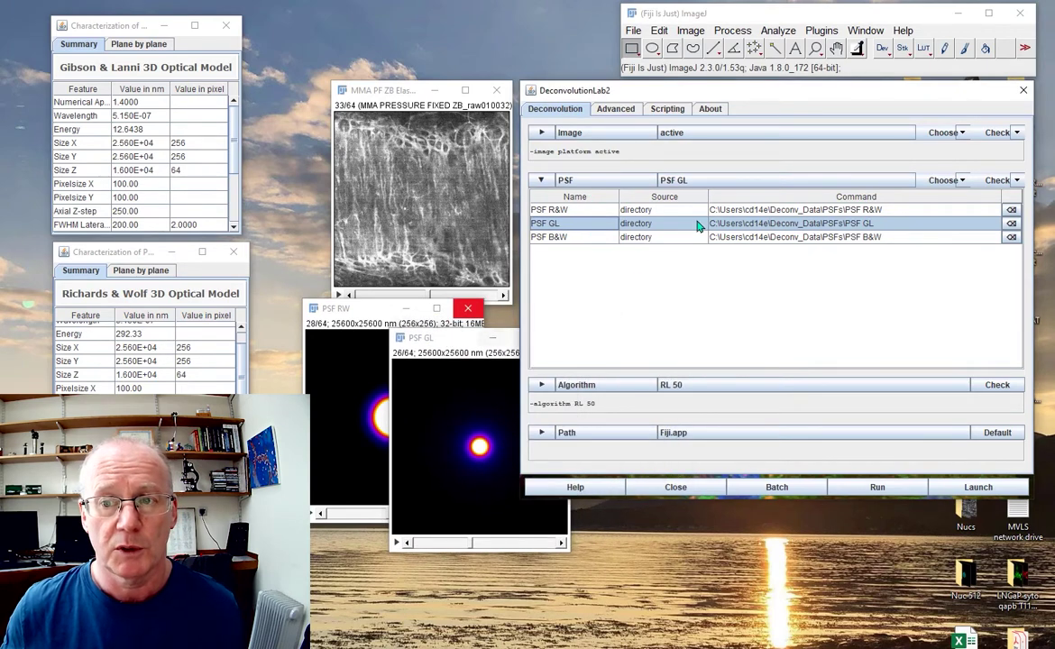
pyautogui.click(542, 180)
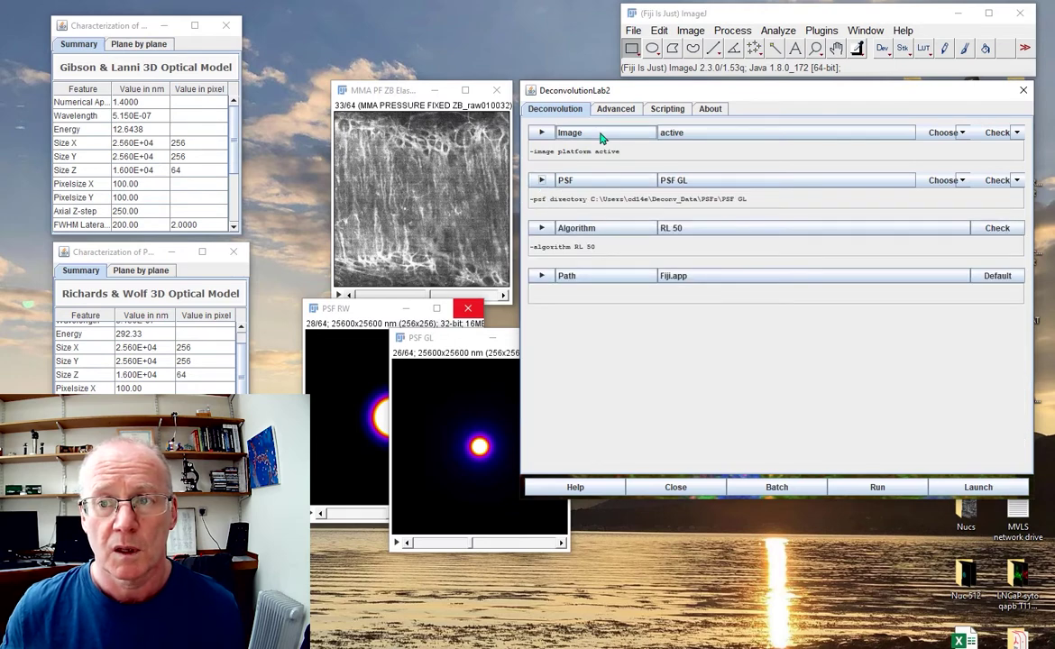
# Run a Richardson-Lucy deconvolution with 50 iterations on the active elastin stack and move the job monitor fully into view.
pyautogui.click(407, 92)
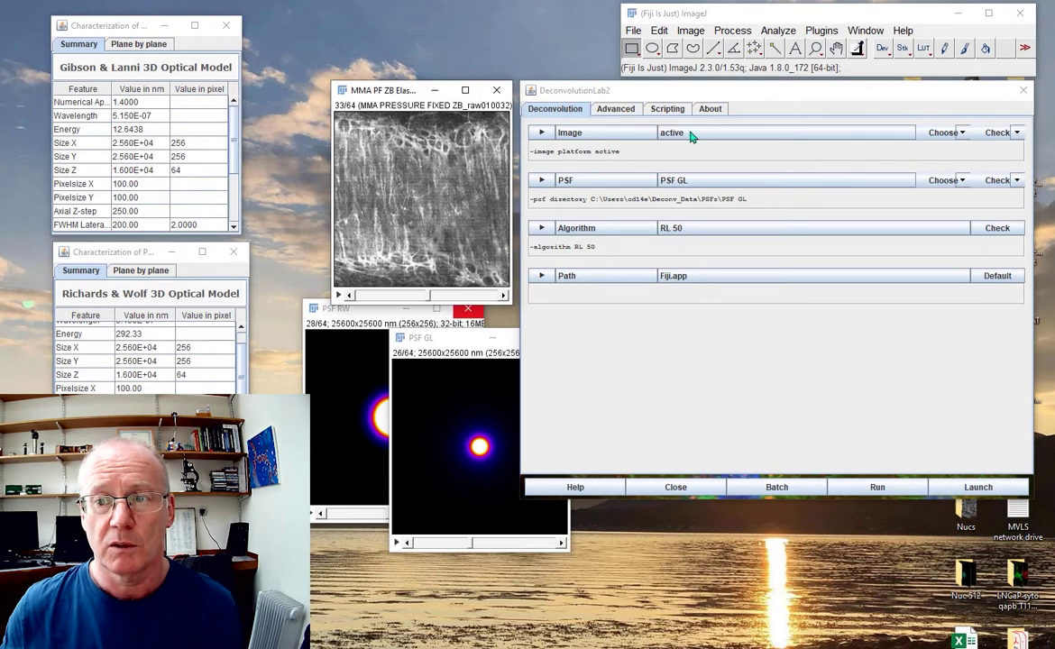
pyautogui.click(591, 229)
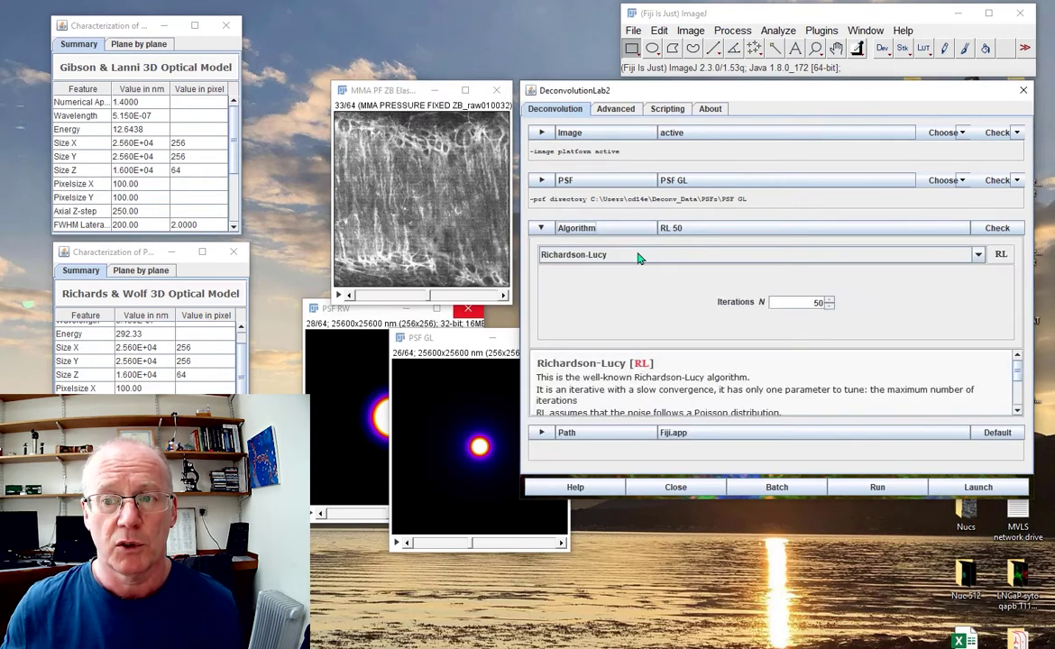
pyautogui.click(637, 256)
pyautogui.click(642, 256)
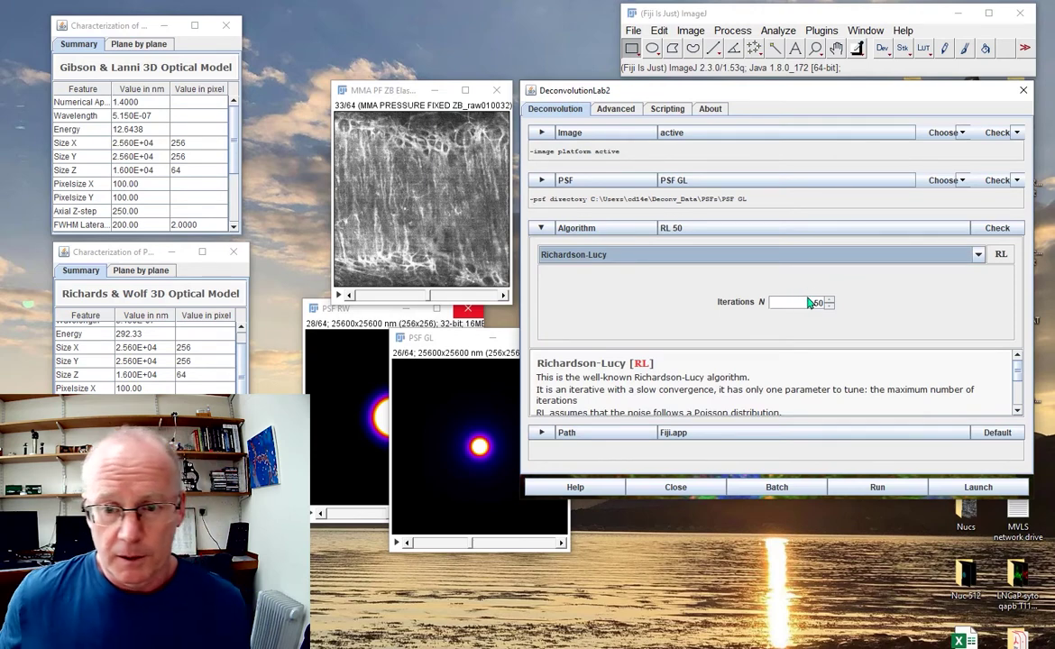
pyautogui.click(881, 487)
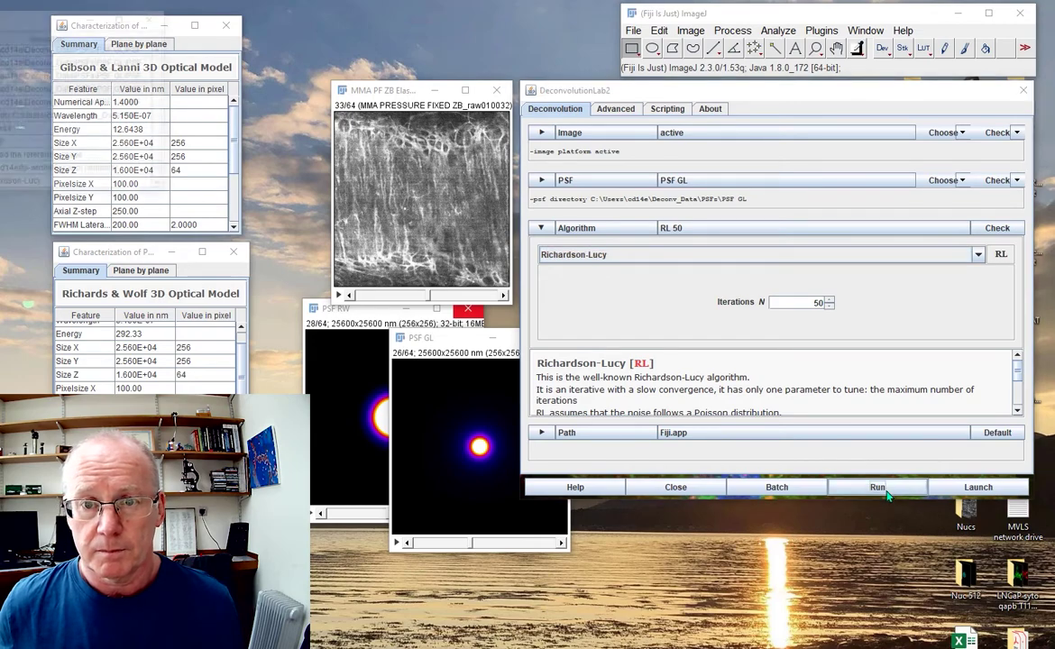
pyautogui.moveTo(22, 22); pyautogui.dragTo(281, 18)
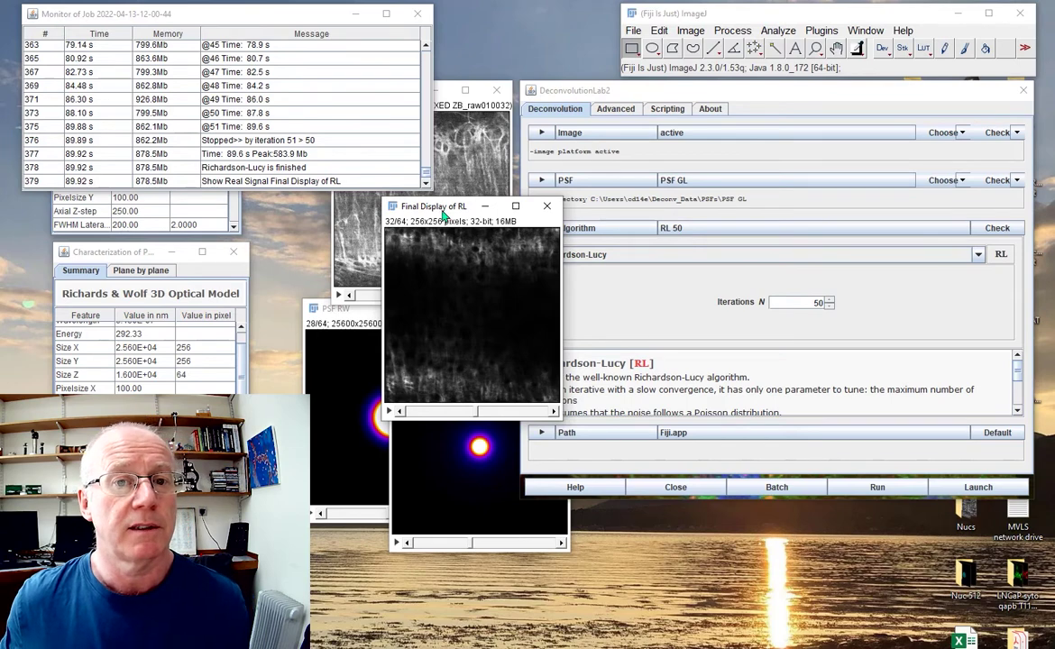
# Place the deconvolved stack beside the original elastin stack and move the job monitor out of the way.
pyautogui.moveTo(443, 213); pyautogui.dragTo(593, 98)
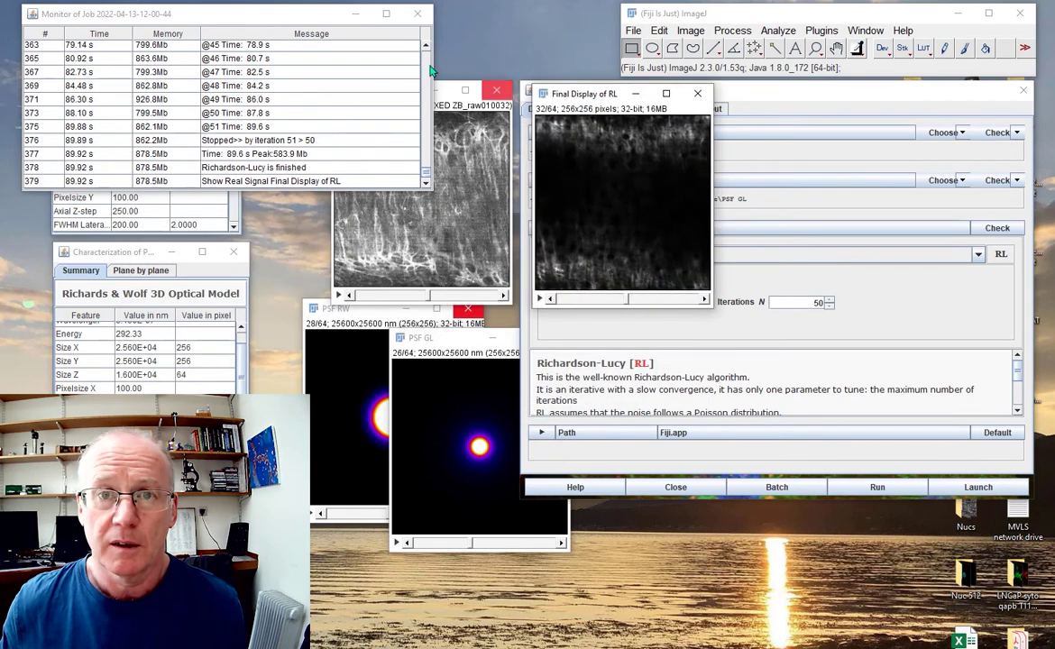
pyautogui.moveTo(281, 16); pyautogui.dragTo(13, 69)
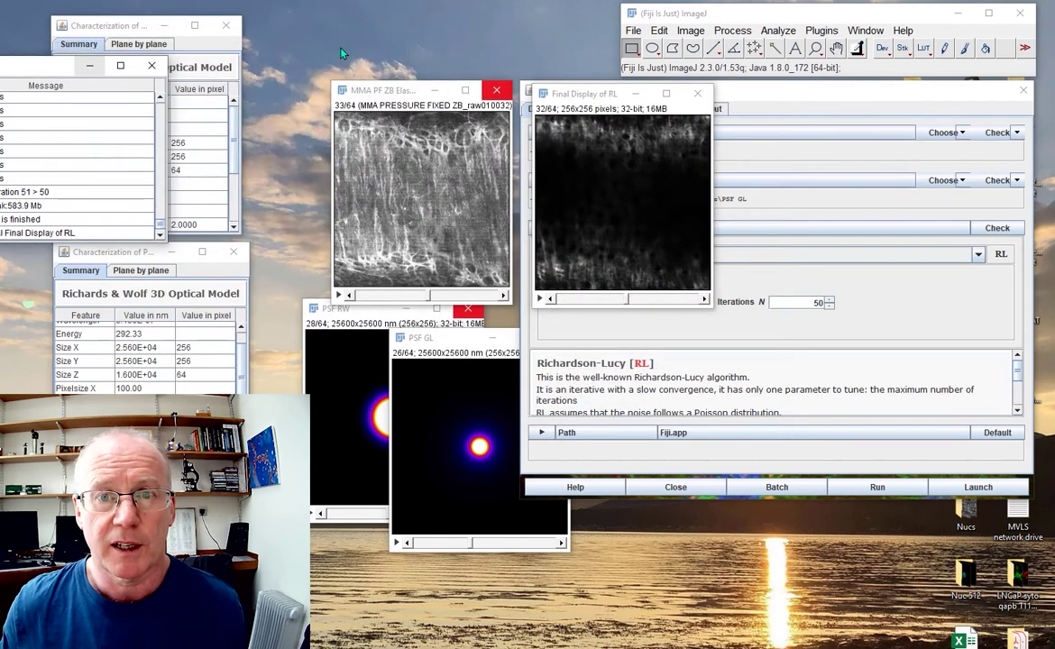
pyautogui.moveTo(347, 88); pyautogui.dragTo(316, 73)
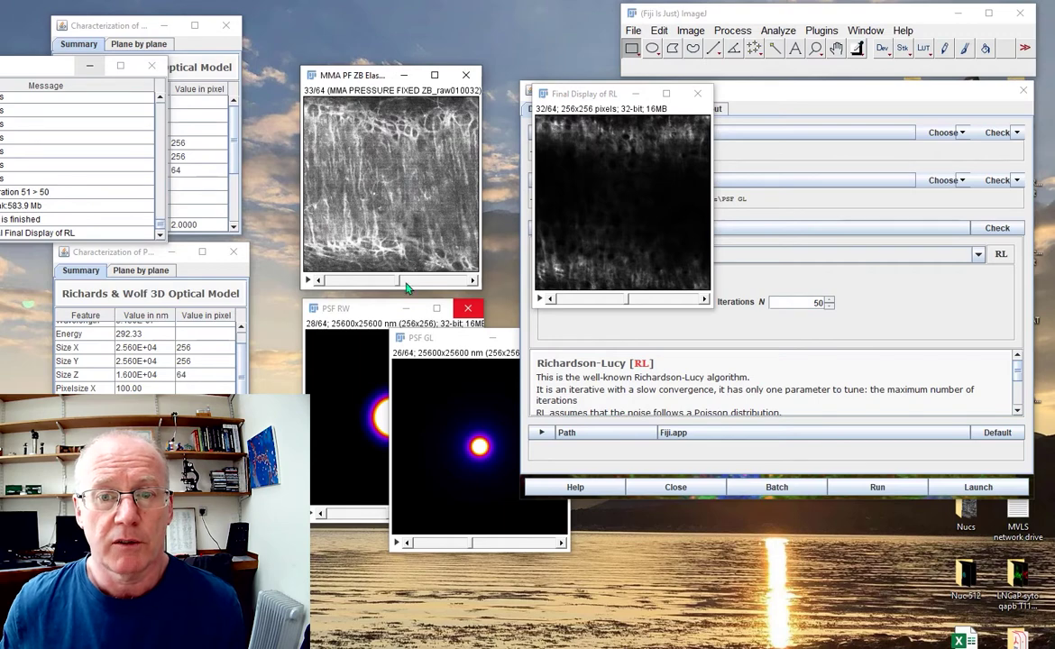
# Show slice 36 of the original elastin stack and browse the deconvolved stack to slice 48.
pyautogui.moveTo(404, 282)
pyautogui.mouseDown()
pyautogui.moveTo(358, 289)
pyautogui.moveTo(404, 282)
pyautogui.mouseUp()
pyautogui.click(629, 303)
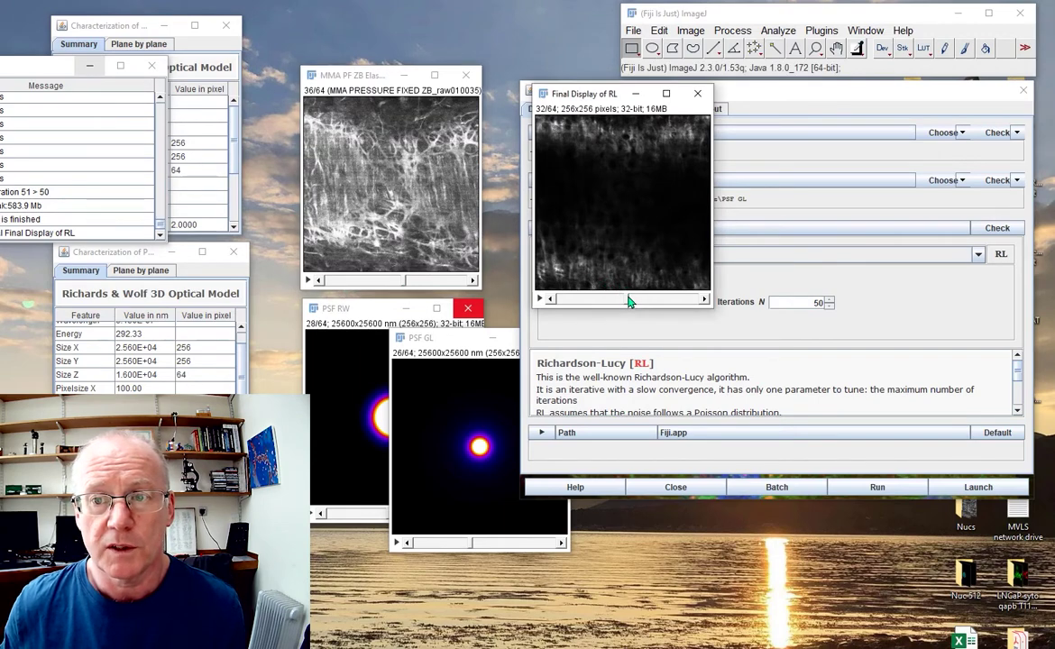
pyautogui.moveTo(630, 302); pyautogui.dragTo(664, 307)
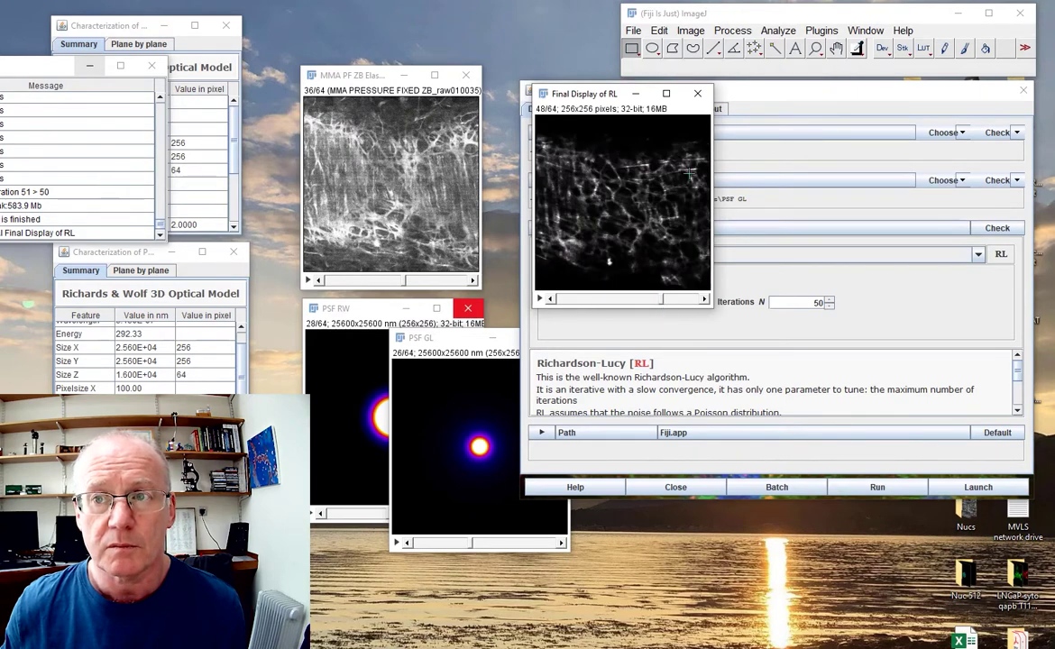
# Enhance the deconvolved stack's contrast with 0.35% saturated pixels, normalizing and processing all 64 slices.
pyautogui.click(688, 32)
pyautogui.moveTo(717, 78)
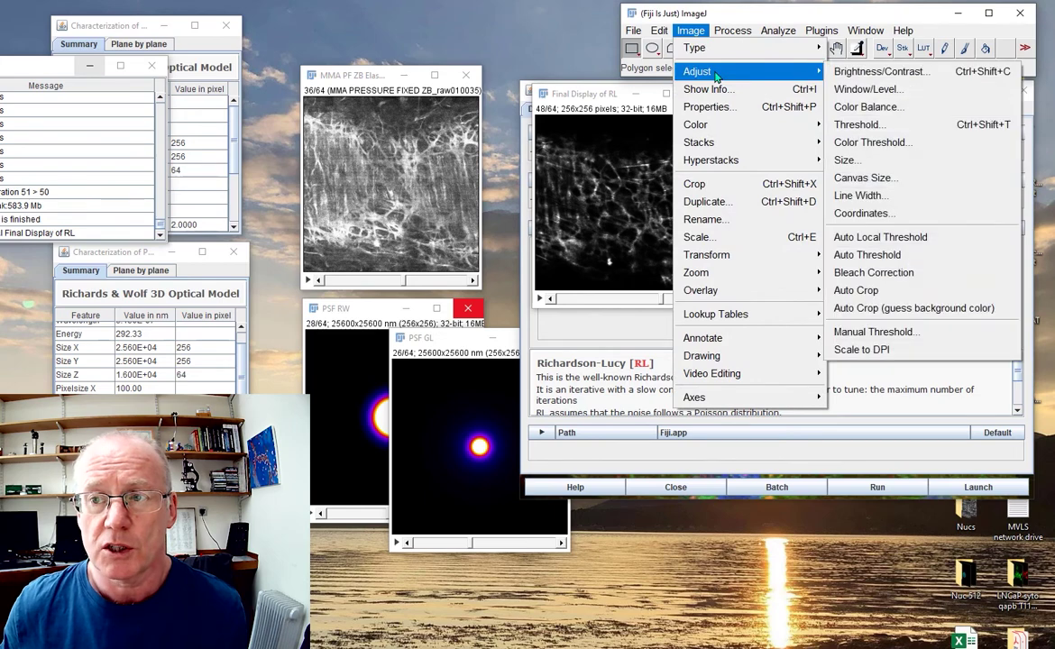
pyautogui.click(749, 117)
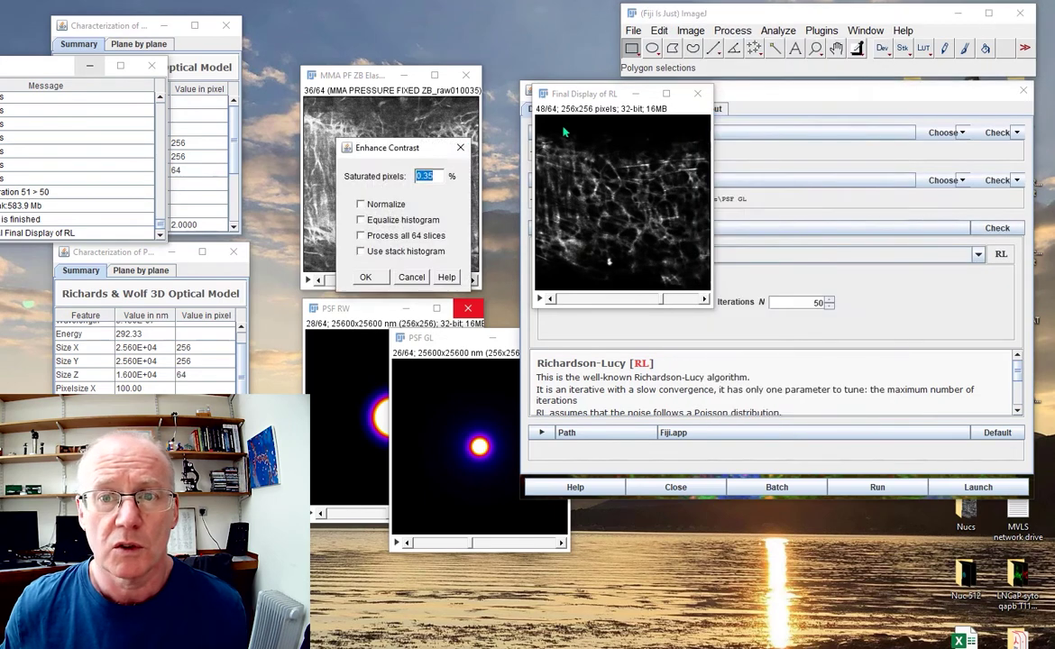
pyautogui.click(361, 204)
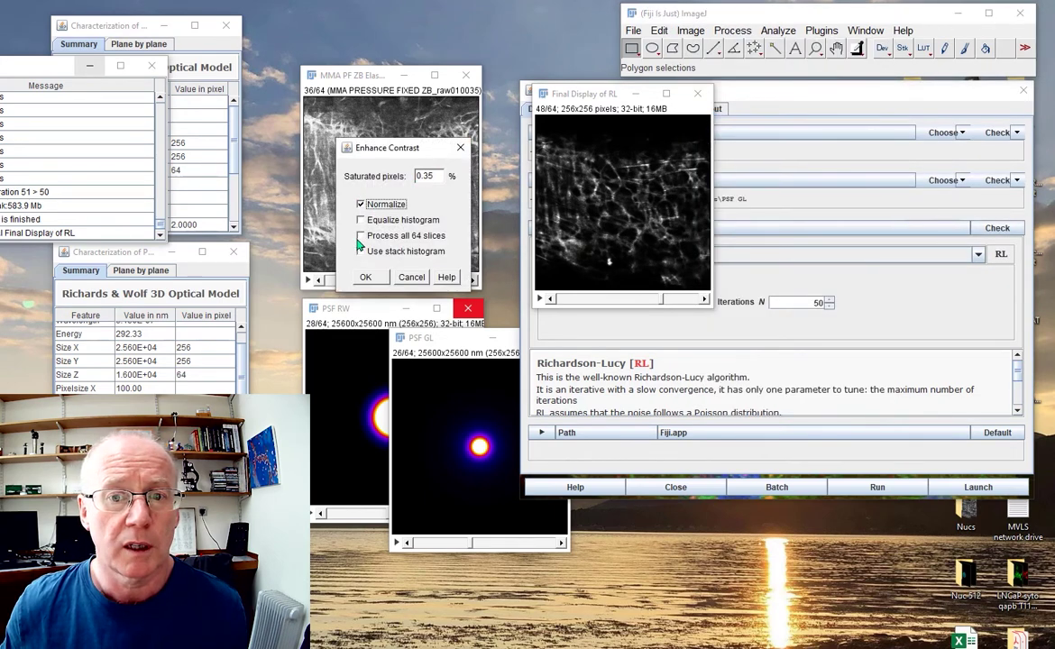
pyautogui.click(361, 236)
pyautogui.click(366, 278)
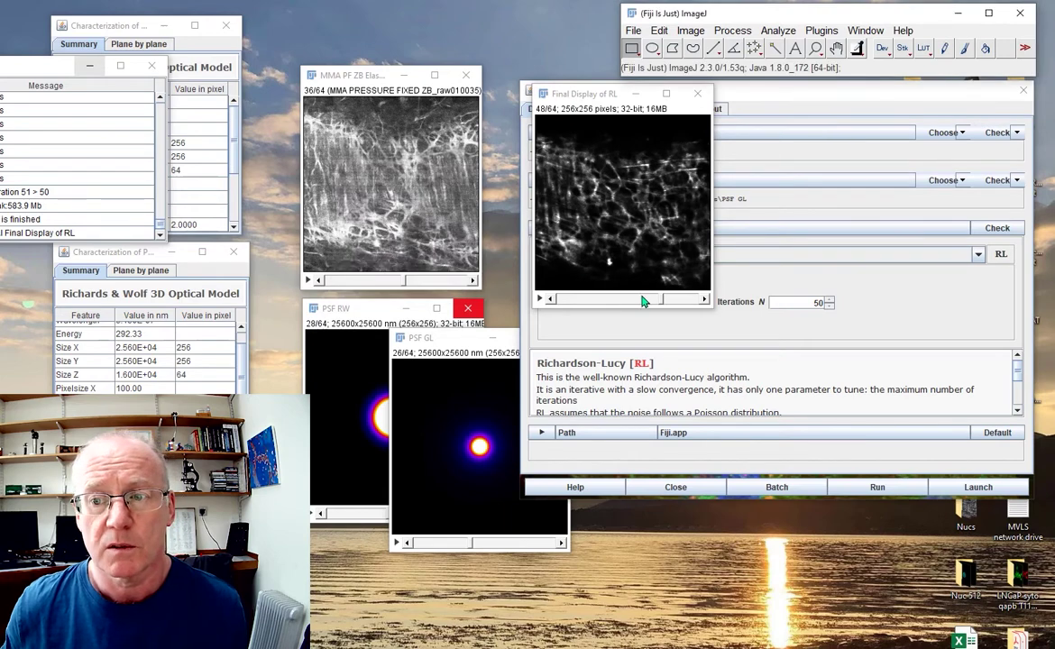
# Browse the deconvolved stack back to slice 1 and remove slices 1 to 16 with Slice Remover, using increment 1.
pyautogui.moveTo(664, 302); pyautogui.dragTo(559, 313)
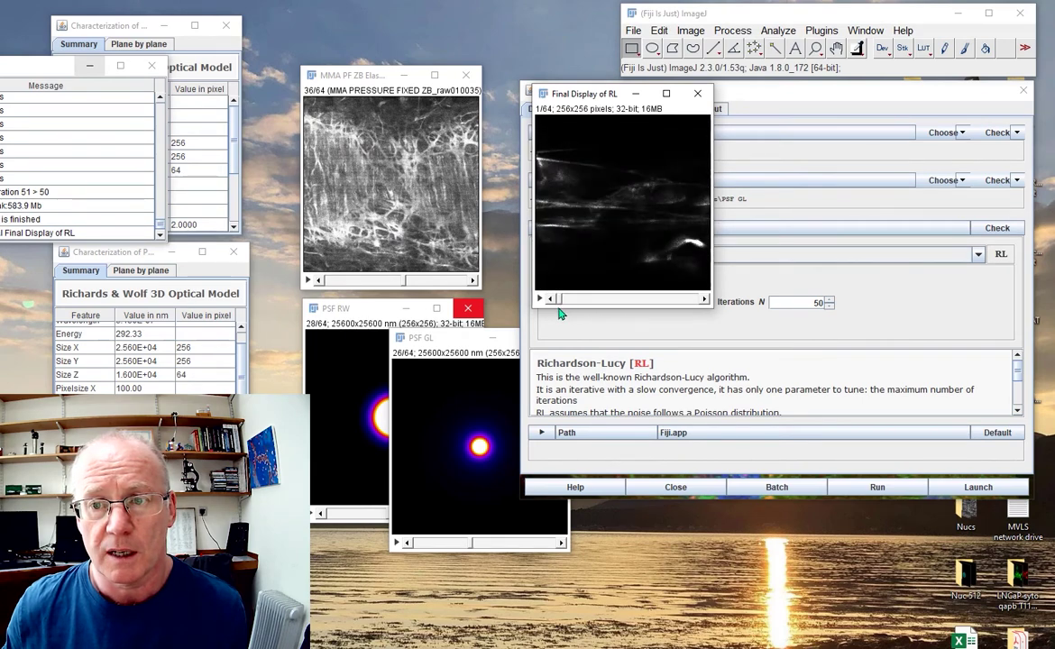
pyautogui.click(690, 32)
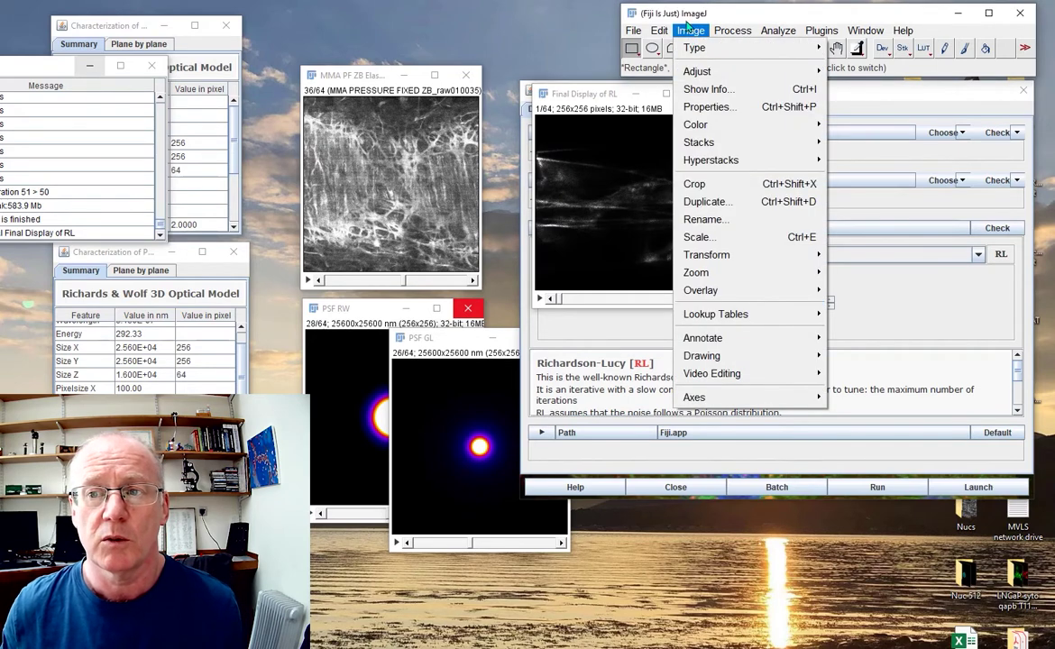
pyautogui.moveTo(713, 153)
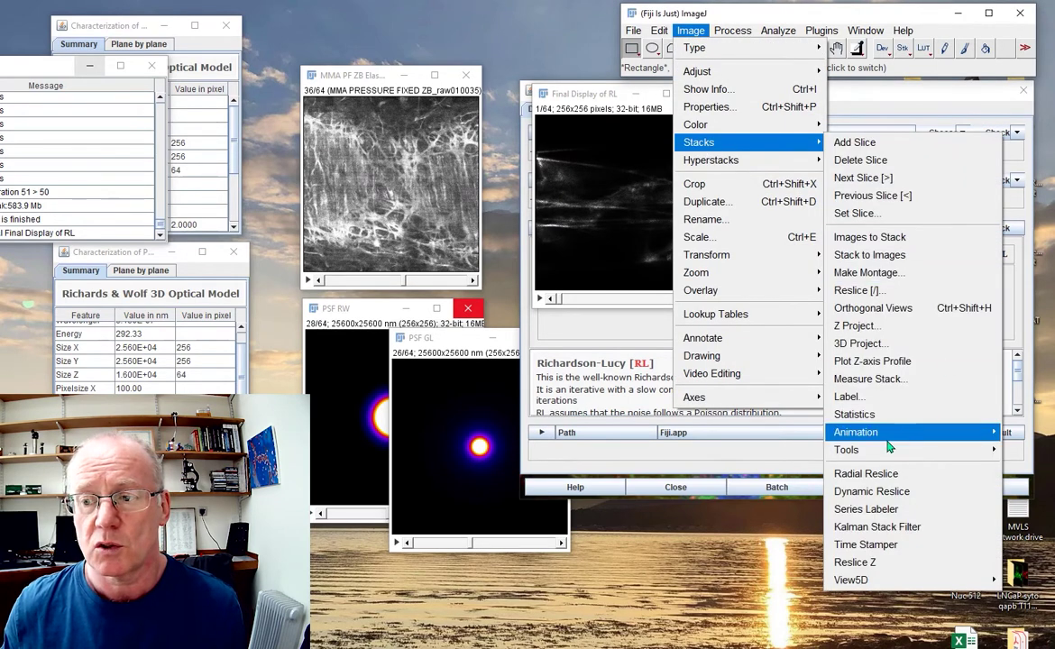
pyautogui.moveTo(902, 450)
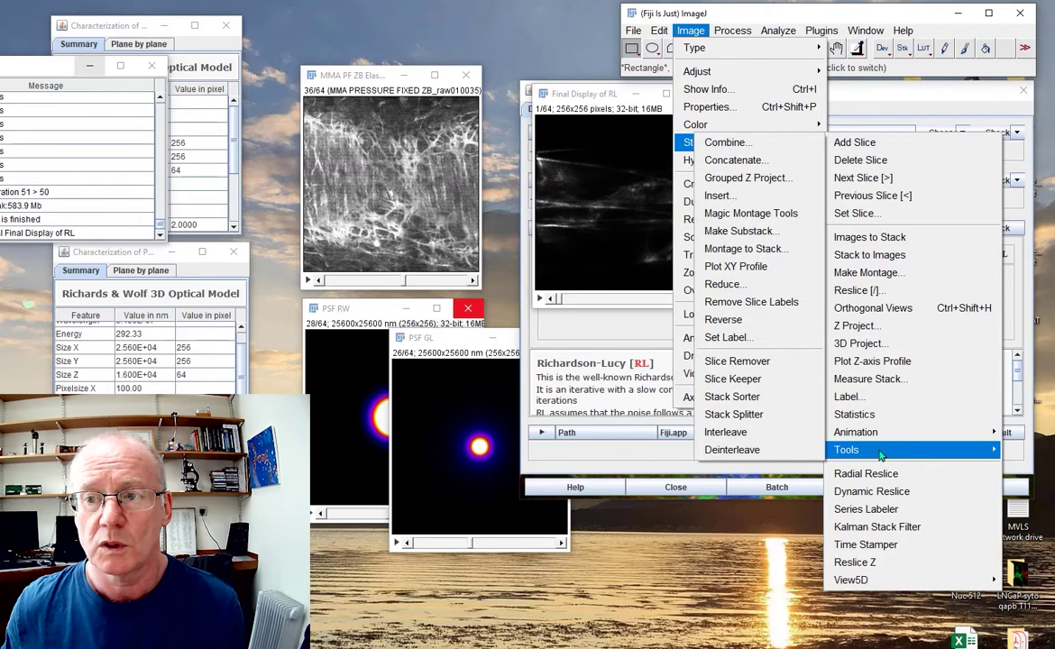
pyautogui.click(737, 361)
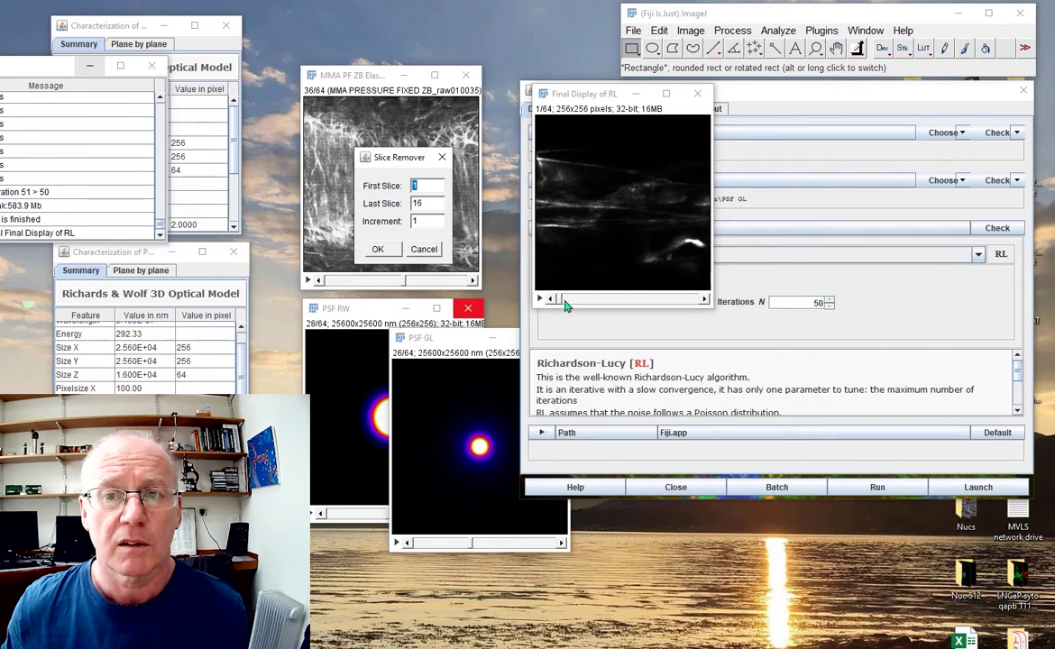
pyautogui.click(383, 250)
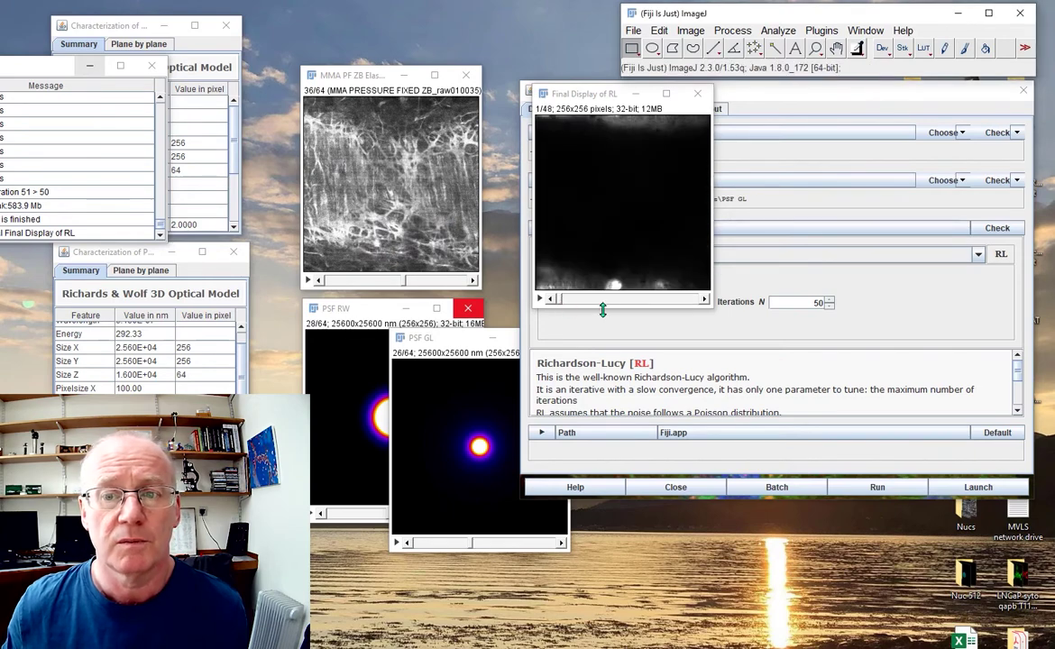
# Browse the deconvolved stack to slice 23, inspect it in orthogonal views near x=117, y=125, and close those views.
pyautogui.moveTo(563, 302); pyautogui.dragTo(623, 305)
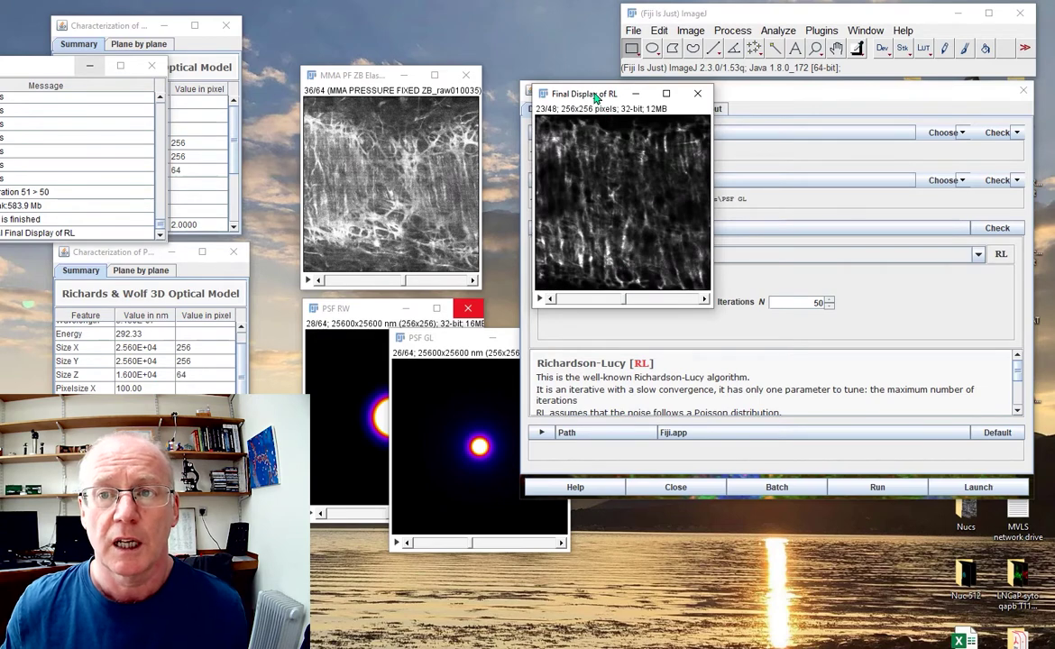
pyautogui.click(660, 30)
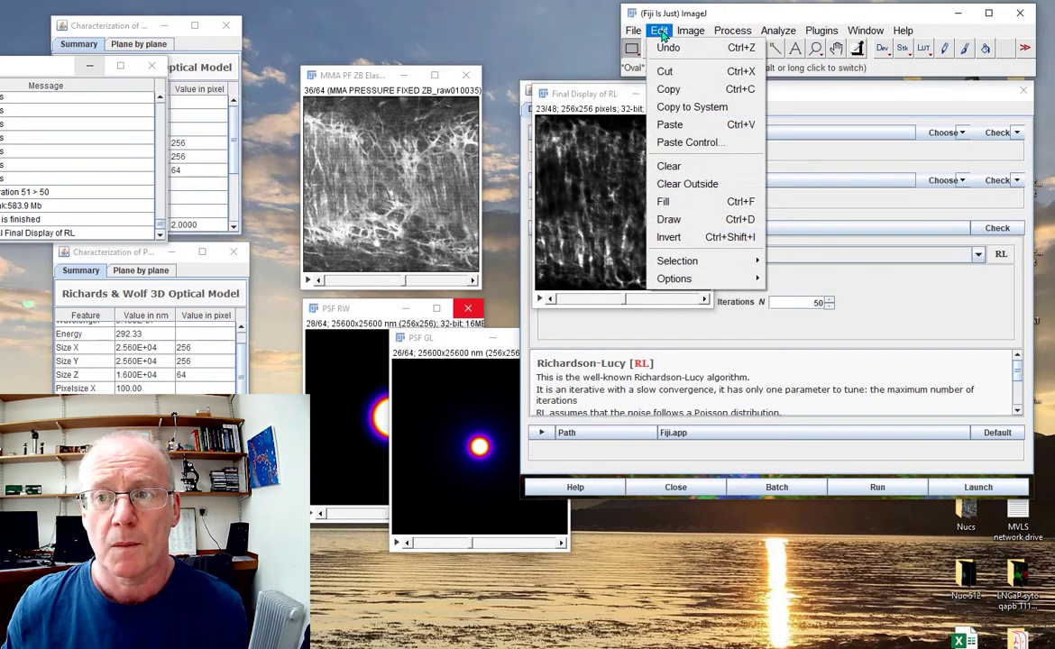
pyautogui.moveTo(687, 32)
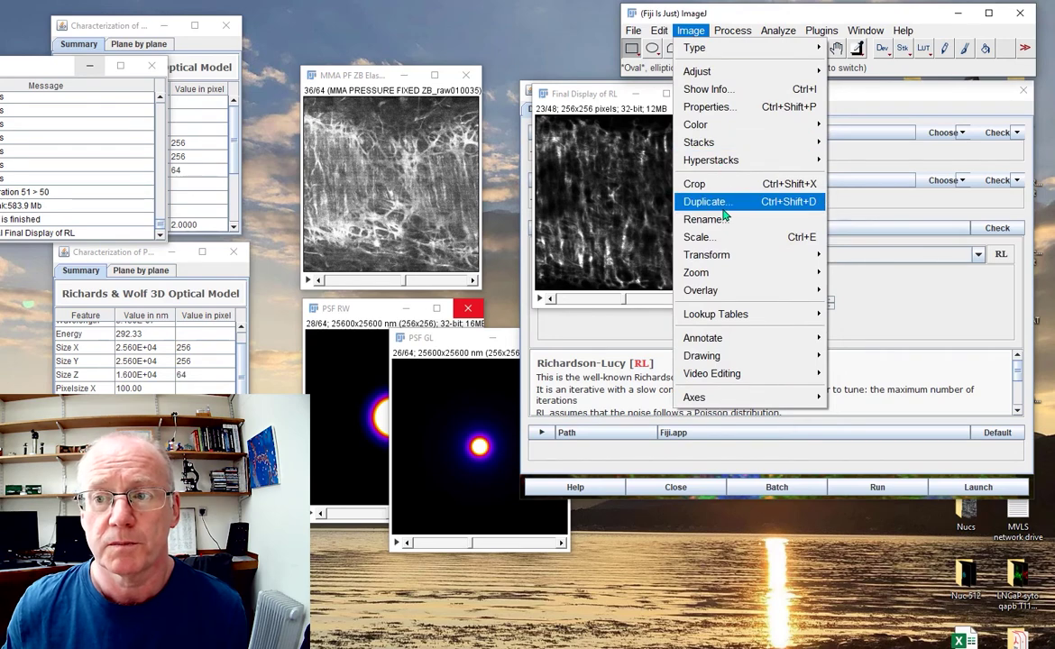
pyautogui.moveTo(703, 142)
pyautogui.click(866, 308)
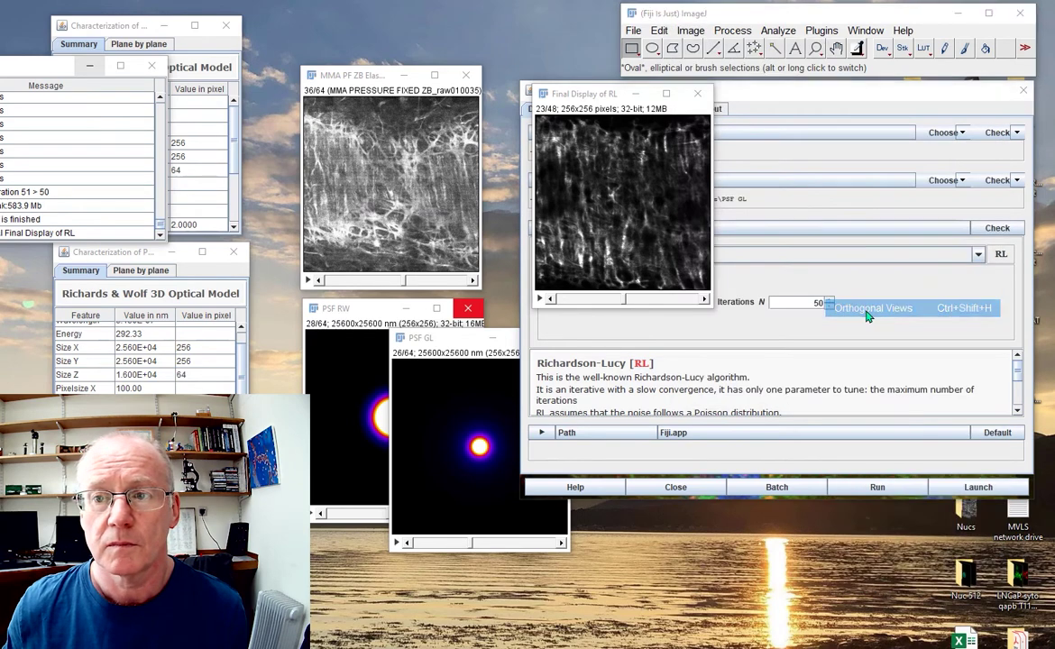
pyautogui.moveTo(622, 208)
pyautogui.mouseDown()
pyautogui.moveTo(658, 214)
pyautogui.moveTo(613, 201)
pyautogui.mouseUp()
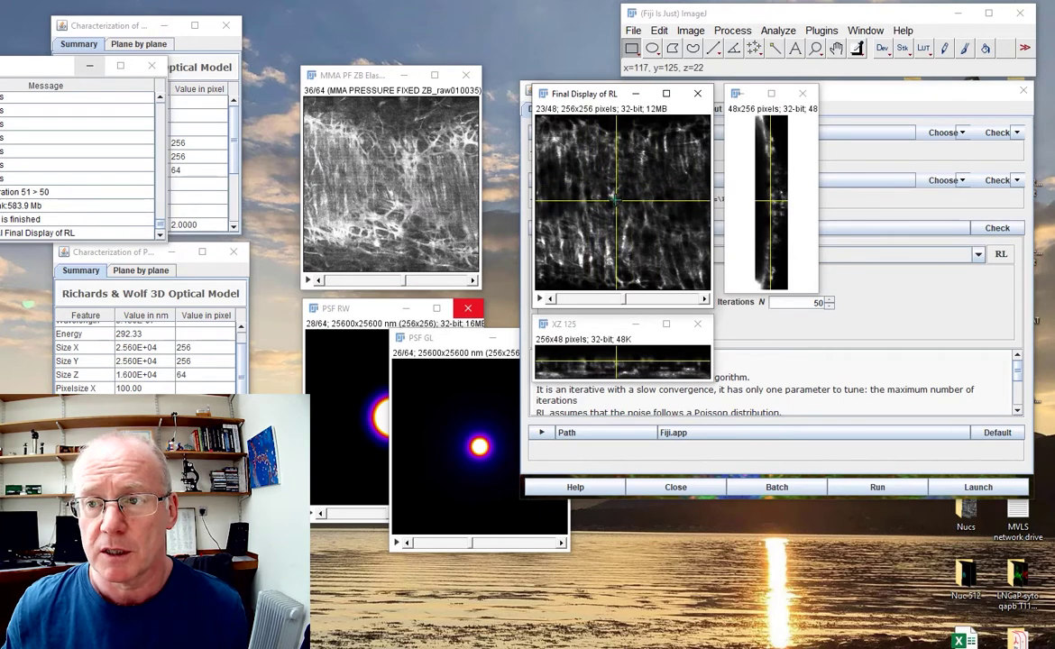
pyautogui.click(739, 94)
pyautogui.click(803, 96)
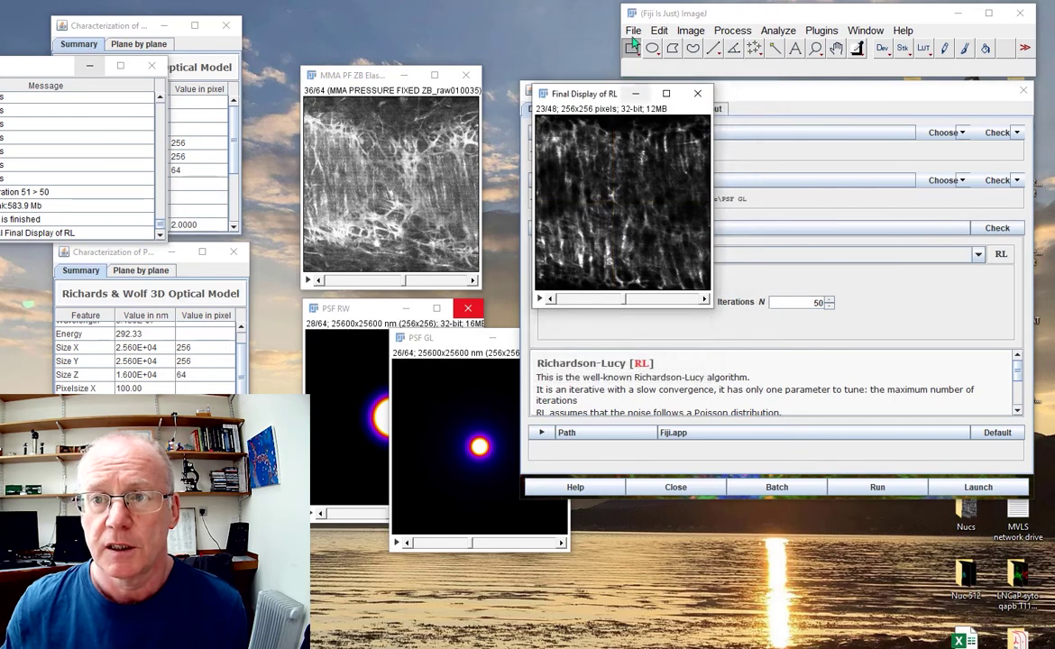
# Create a maximum intensity Z projection of the deconvolved stack from slices 1 to 48 and place it over that stack.
pyautogui.click(691, 30)
pyautogui.moveTo(704, 144)
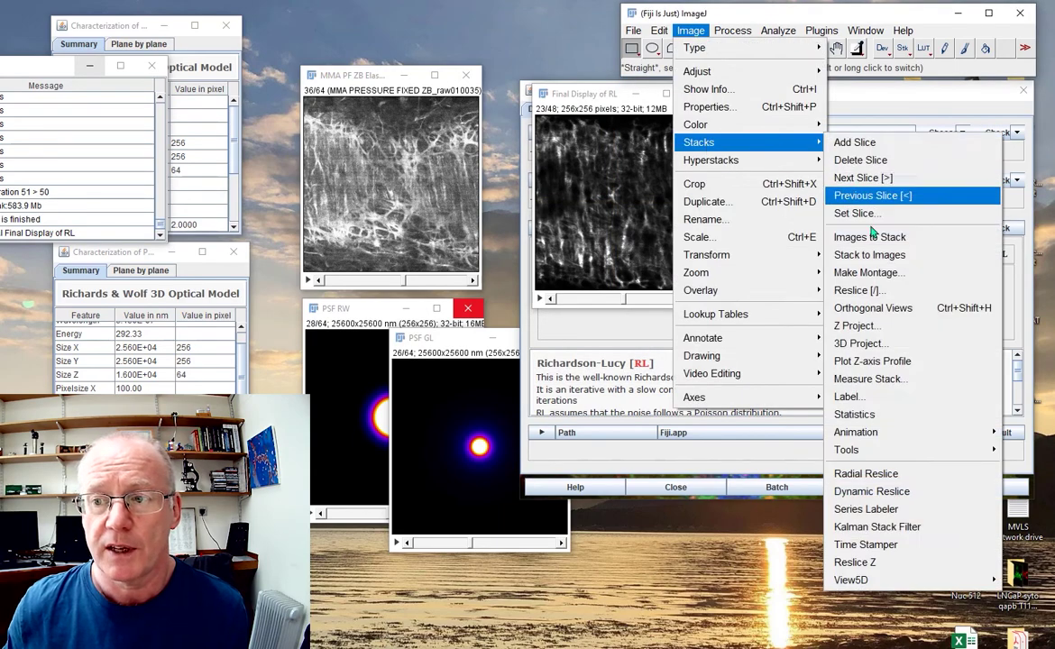
pyautogui.click(845, 328)
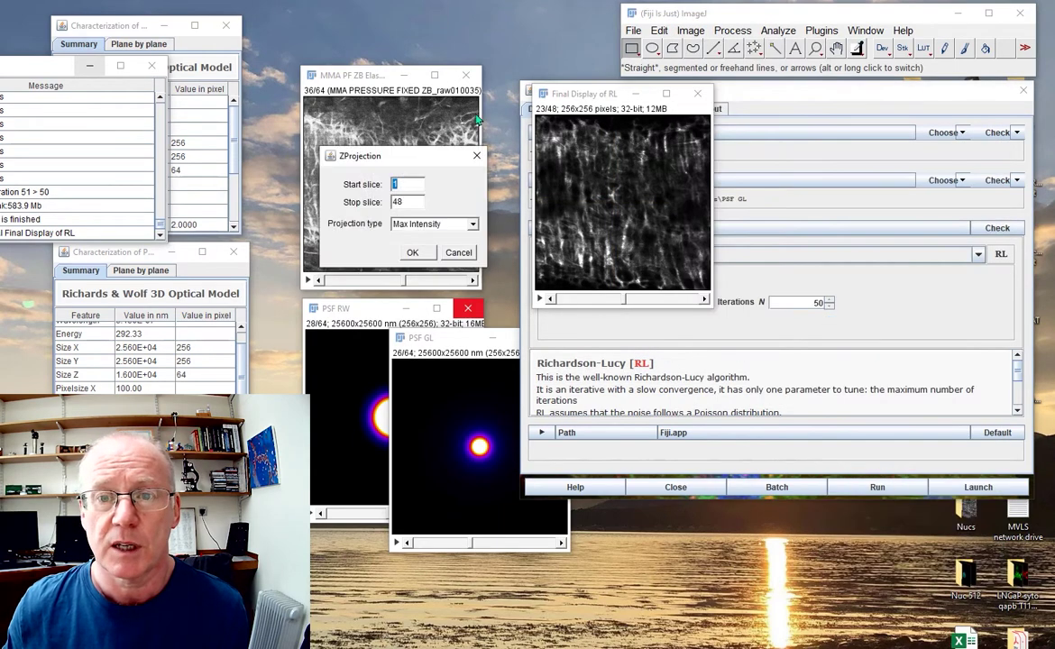
pyautogui.click(412, 253)
pyautogui.moveTo(420, 180); pyautogui.dragTo(599, 140)
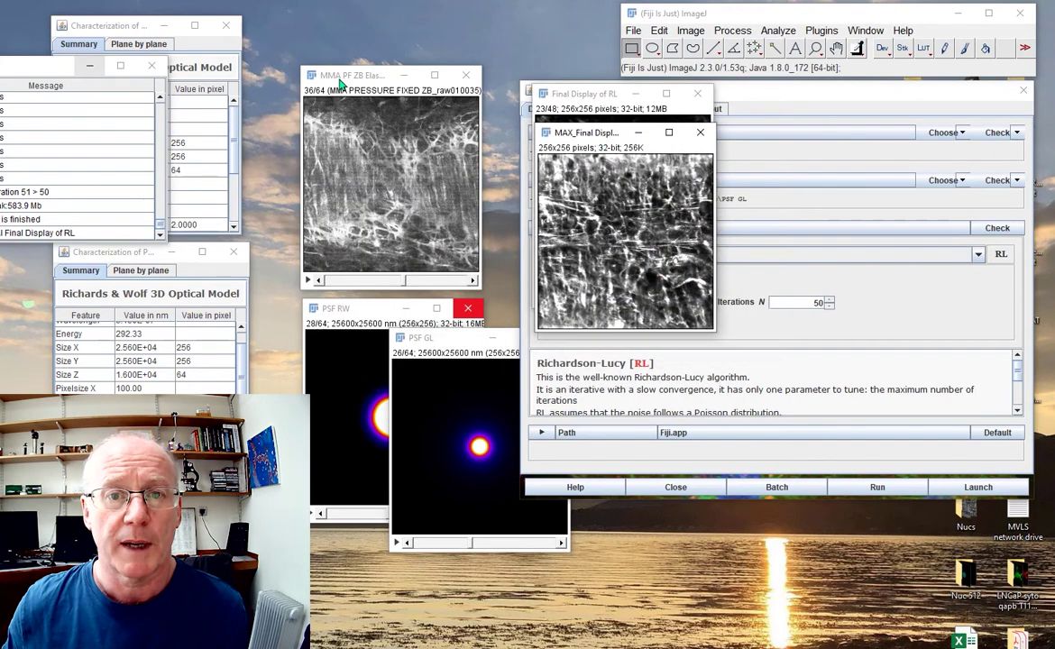
# Create a maximum intensity Z projection of the original elastin stack and move it beside the deconvolved projection.
pyautogui.click(691, 29)
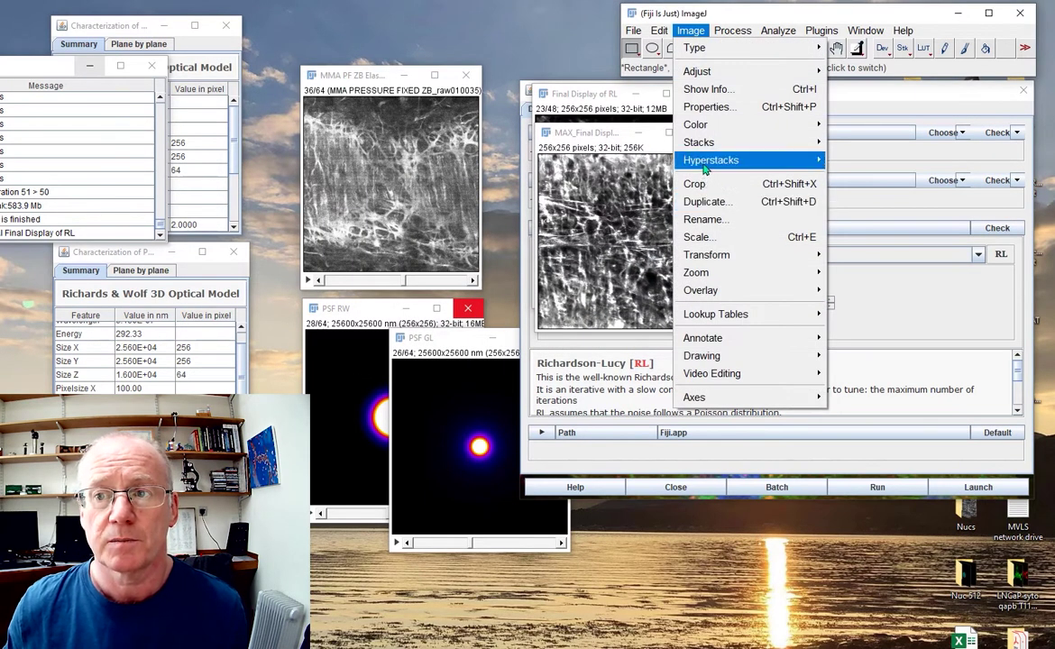
pyautogui.moveTo(699, 143)
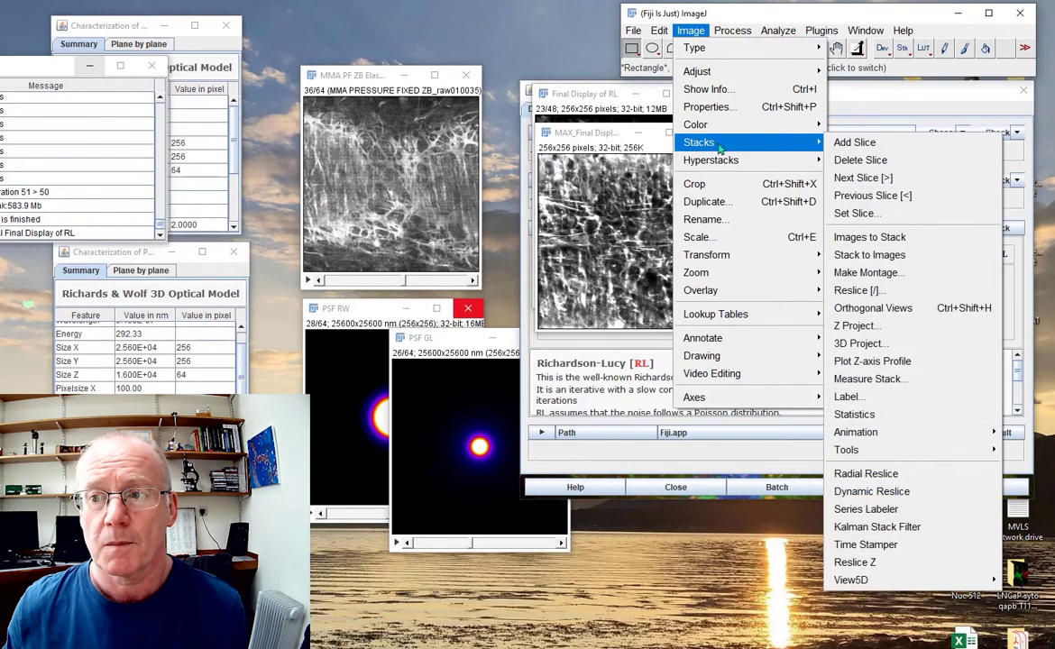
pyautogui.click(848, 326)
pyautogui.click(414, 252)
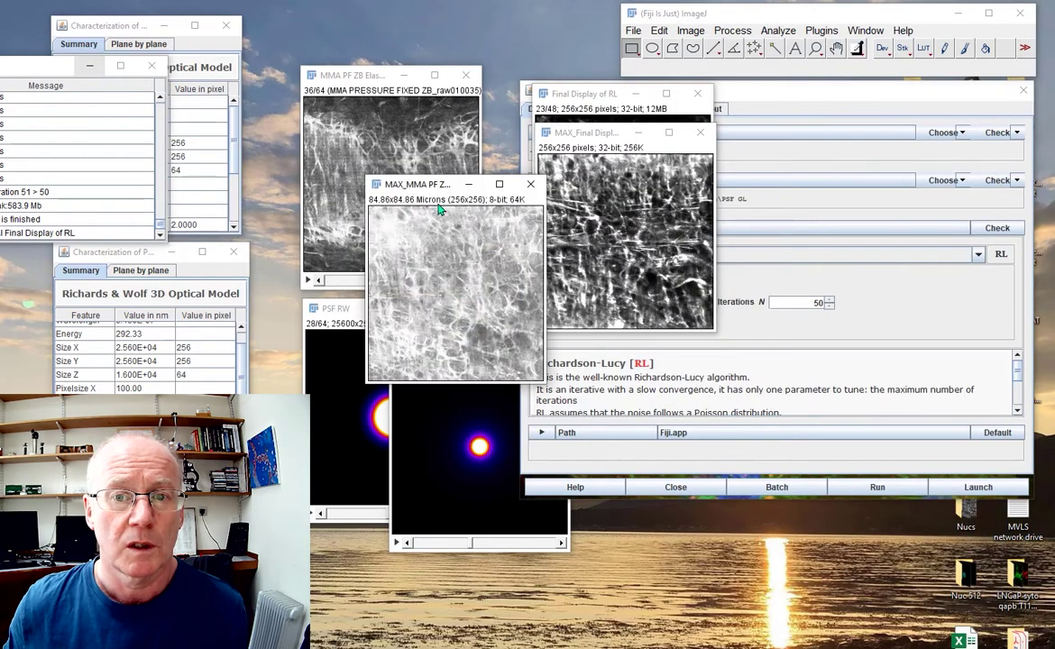
pyautogui.moveTo(402, 183); pyautogui.dragTo(385, 128)
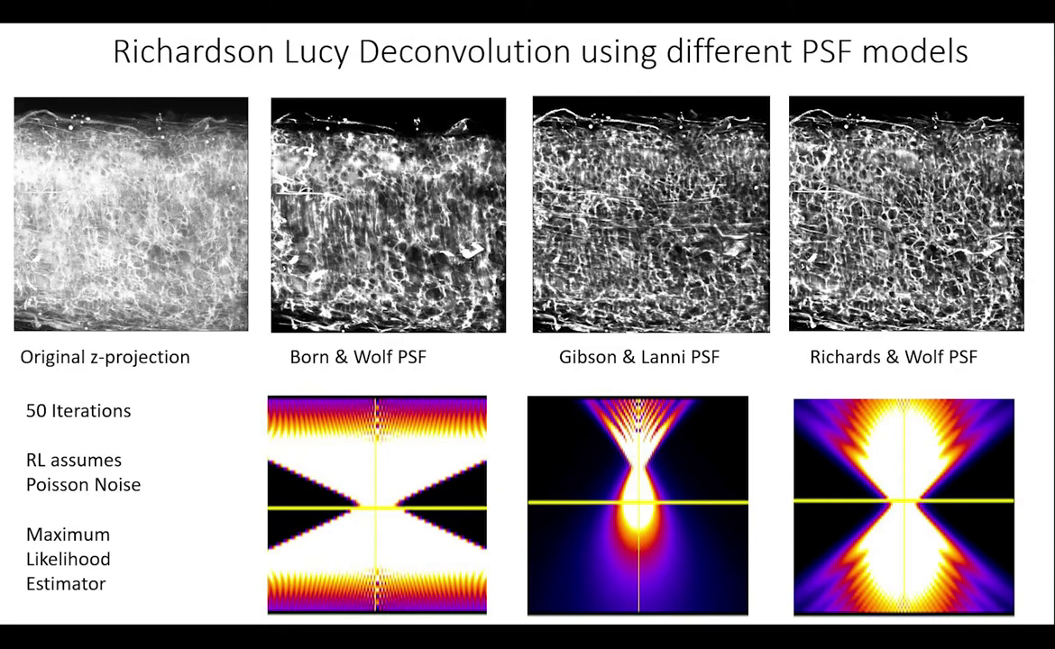
pyautogui.press('Right')
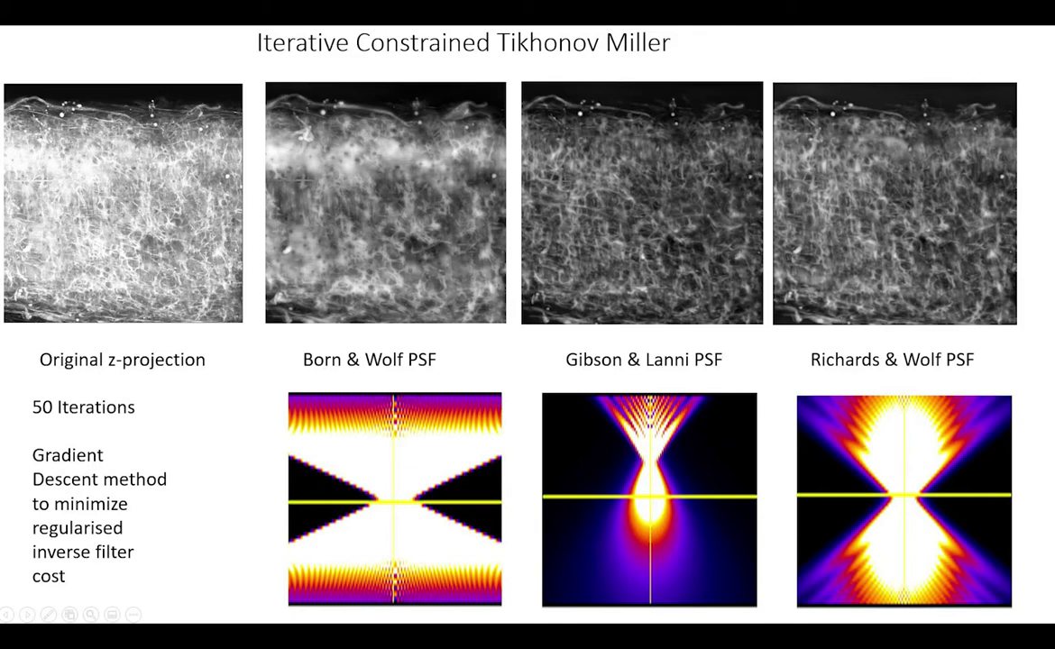
pyautogui.press('Right')
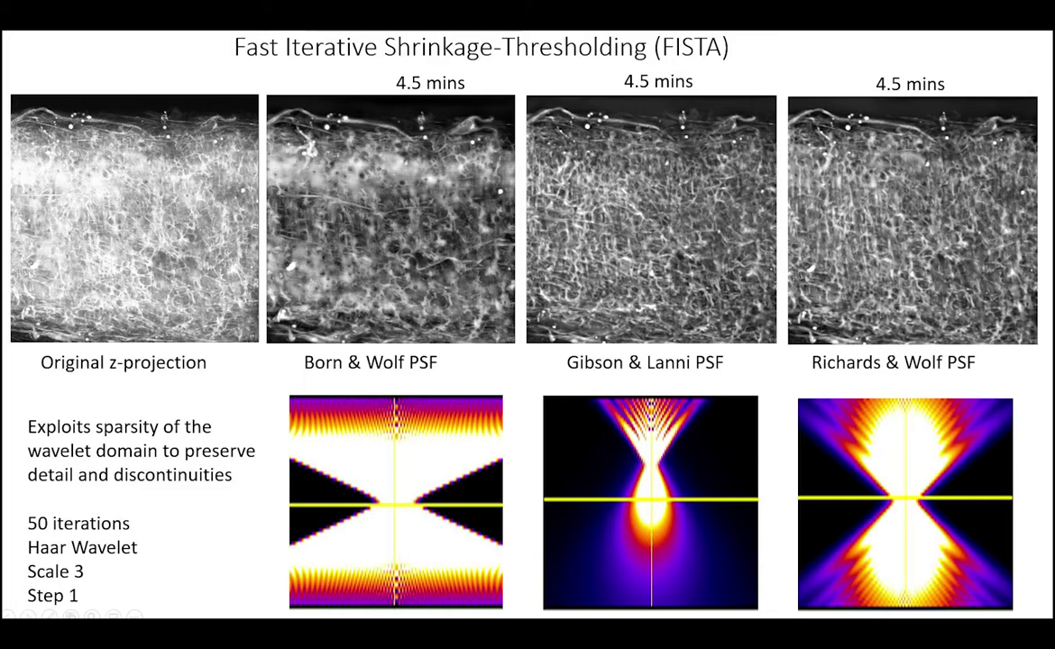
pyautogui.press('Right')
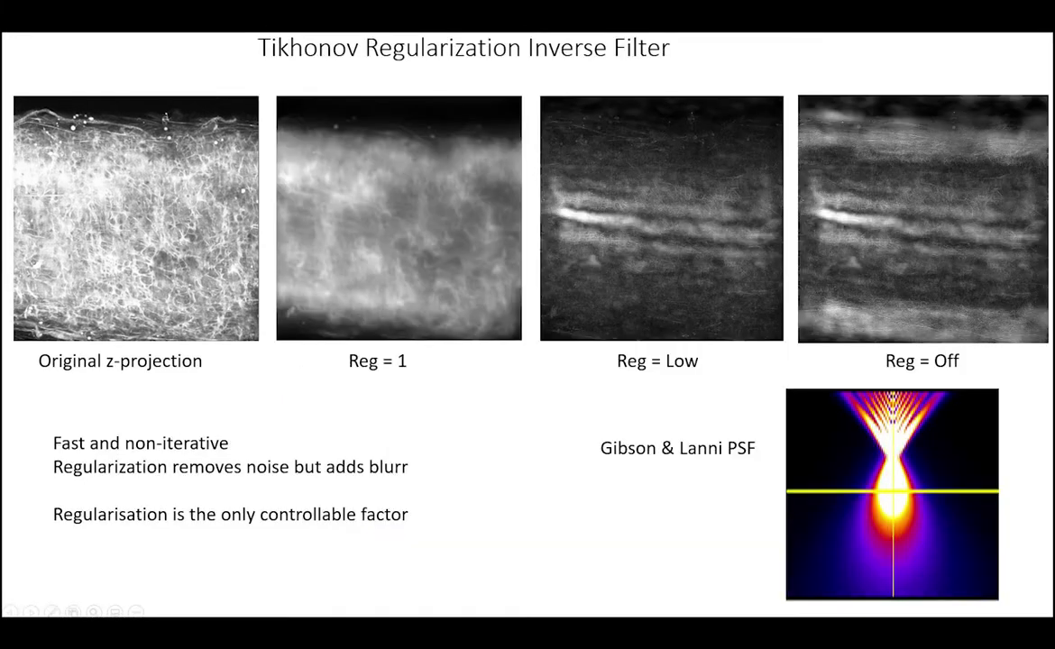